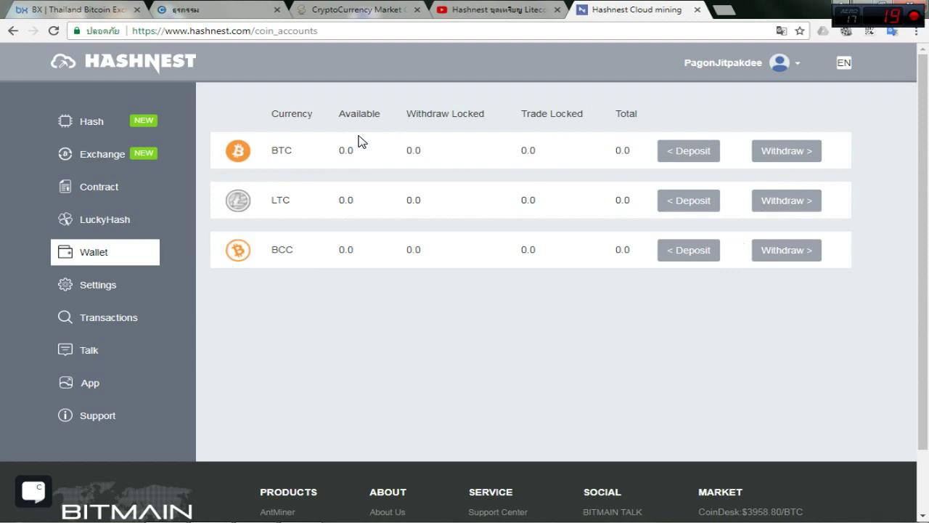
pyautogui.moveTo(699, 168)
pyautogui.mouseDown()
pyautogui.moveTo(645, 139)
pyautogui.moveTo(722, 158)
pyautogui.mouseUp()
pyautogui.moveTo(406, 155)
pyautogui.mouseDown()
pyautogui.moveTo(212, 158)
pyautogui.moveTo(340, 117)
pyautogui.moveTo(692, 119)
pyautogui.moveTo(701, 164)
pyautogui.mouseUp()
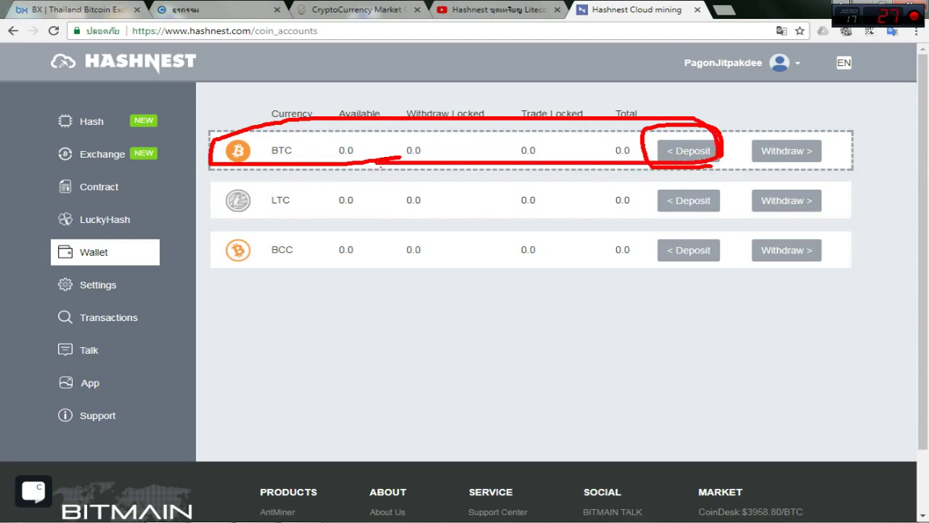
pyautogui.press('Escape')
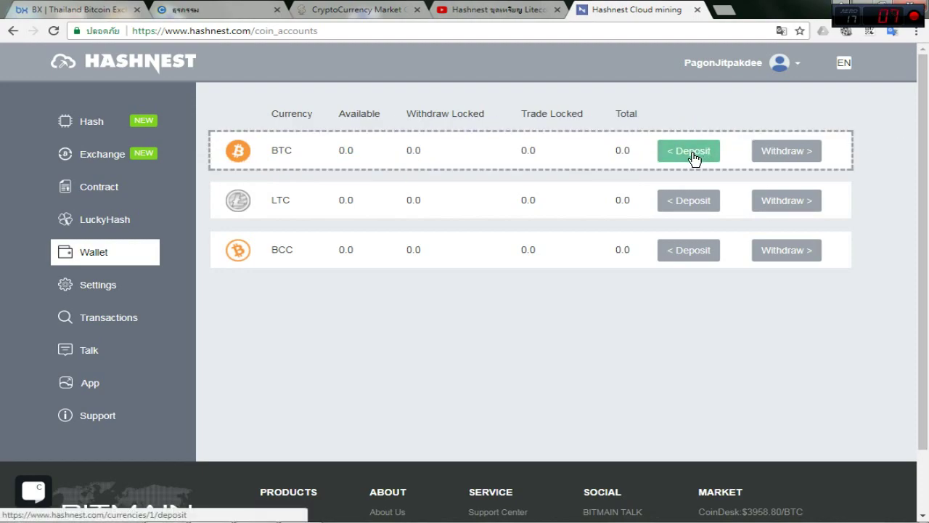
pyautogui.click(692, 155)
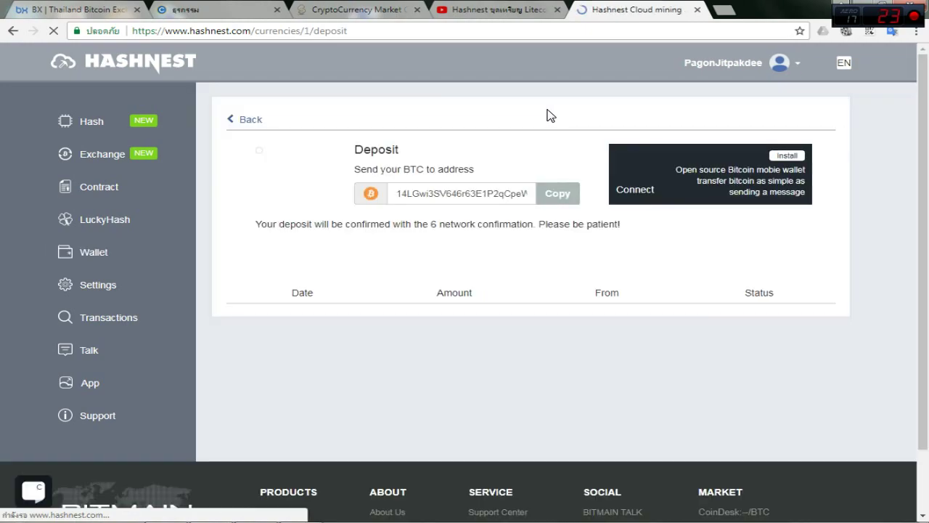
pyautogui.hotkey('ctrl', '2')
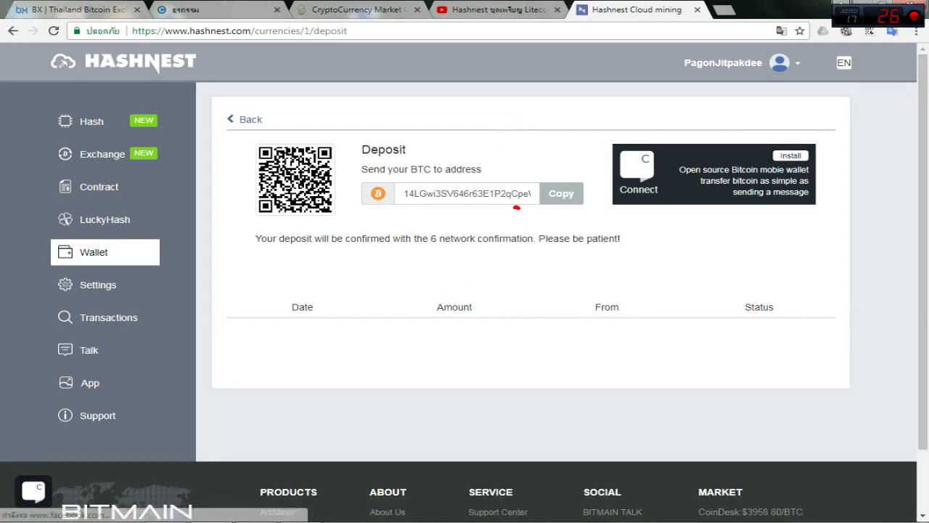
pyautogui.moveTo(517, 207)
pyautogui.mouseDown()
pyautogui.moveTo(391, 194)
pyautogui.moveTo(615, 179)
pyautogui.moveTo(443, 203)
pyautogui.mouseUp()
pyautogui.press('Escape')
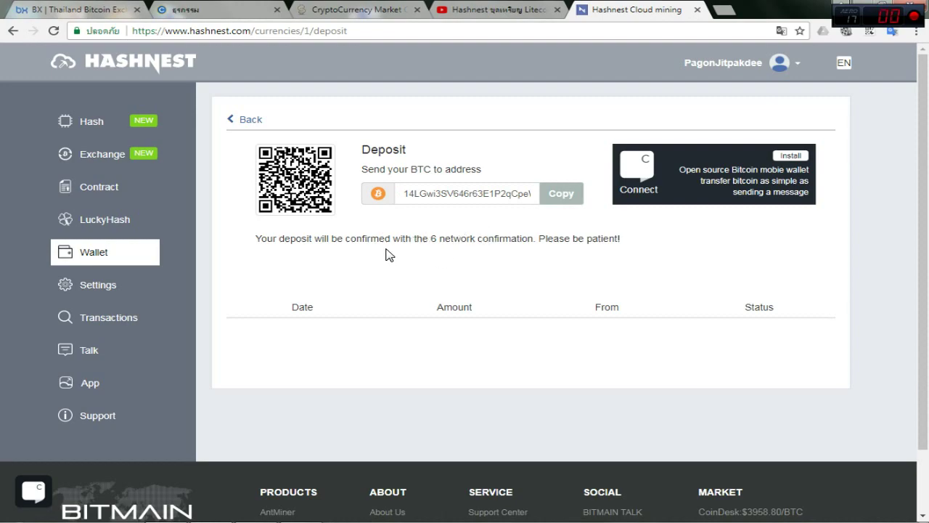
pyautogui.hotkey('ctrl', '2')
pyautogui.moveTo(446, 263)
pyautogui.mouseDown()
pyautogui.moveTo(240, 231)
pyautogui.moveTo(697, 272)
pyautogui.moveTo(341, 270)
pyautogui.mouseUp()
pyautogui.press('Escape')
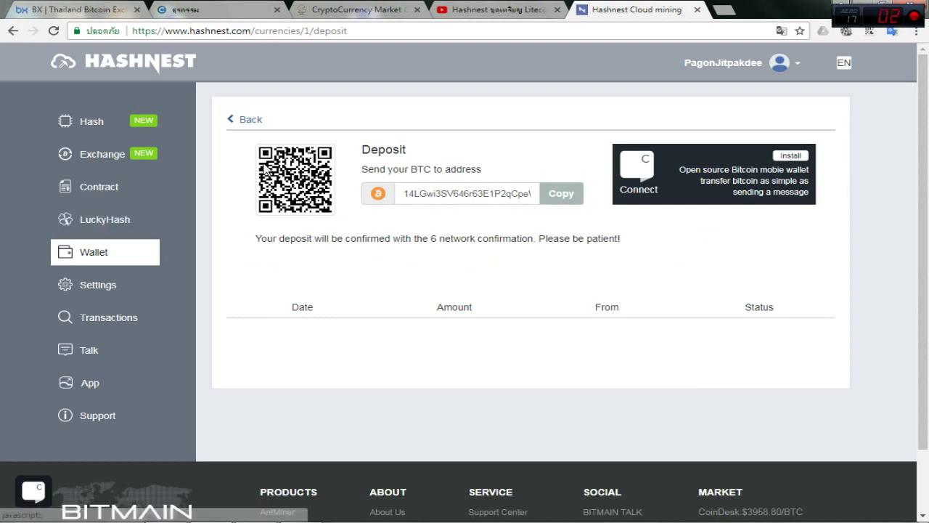
pyautogui.rightClick(99, 252)
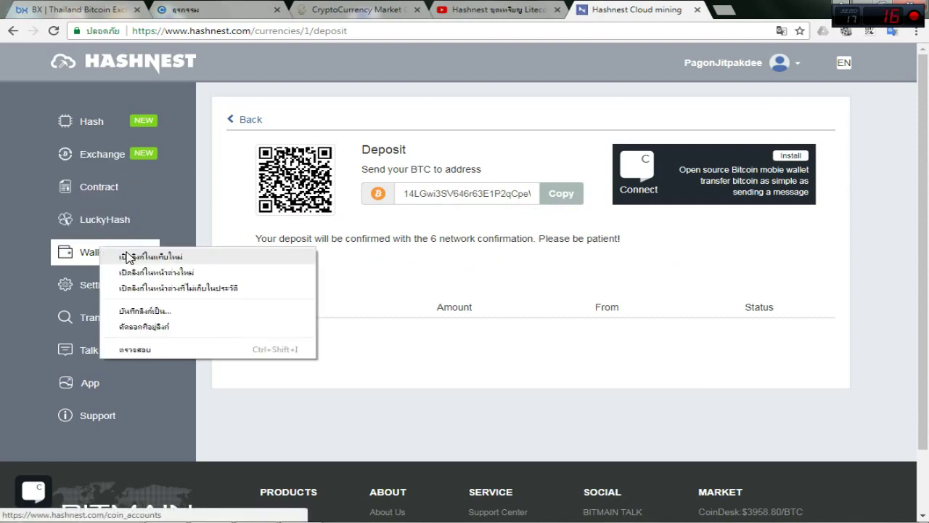
pyautogui.click(120, 256)
pyautogui.click(708, 9)
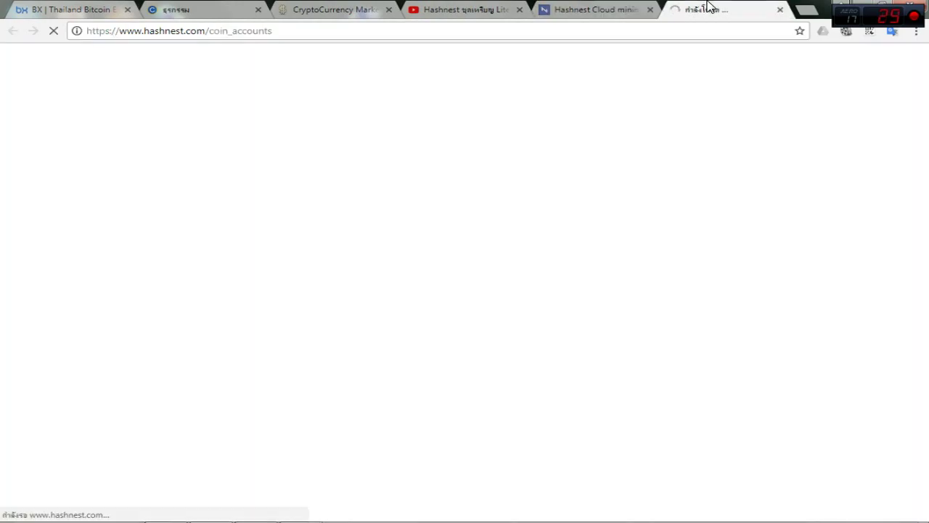
pyautogui.click(597, 8)
pyautogui.click(739, 7)
pyautogui.click(780, 10)
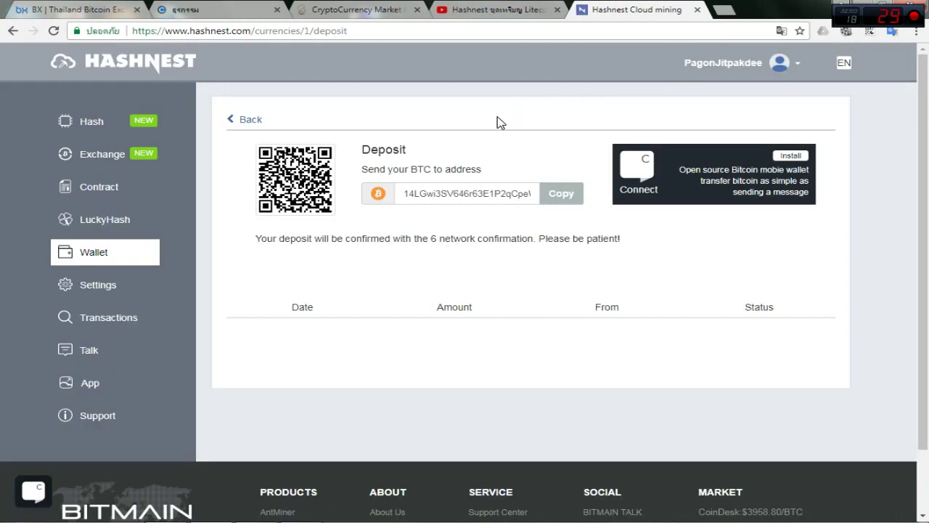
pyautogui.click(13, 32)
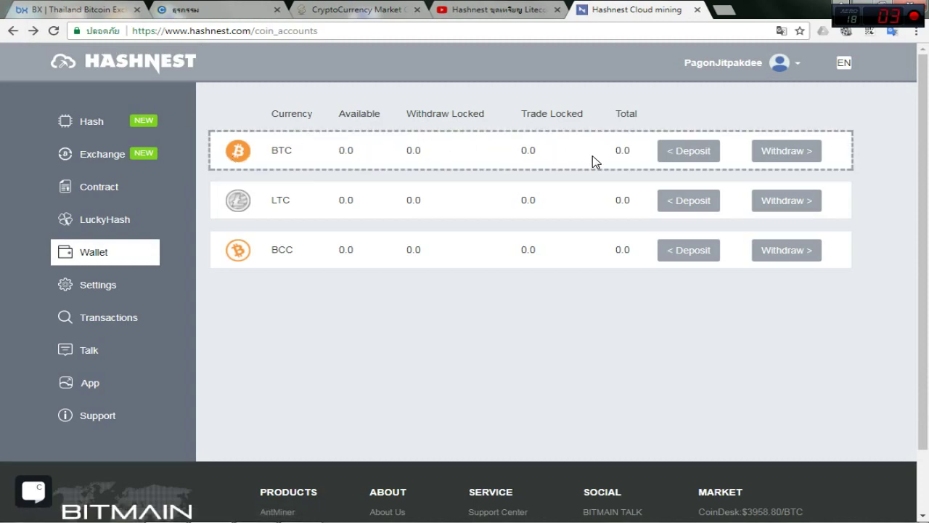
pyautogui.moveTo(630, 161)
pyautogui.mouseDown()
pyautogui.moveTo(471, 182)
pyautogui.moveTo(332, 182)
pyautogui.moveTo(338, 130)
pyautogui.moveTo(607, 132)
pyautogui.moveTo(646, 169)
pyautogui.moveTo(590, 173)
pyautogui.mouseUp()
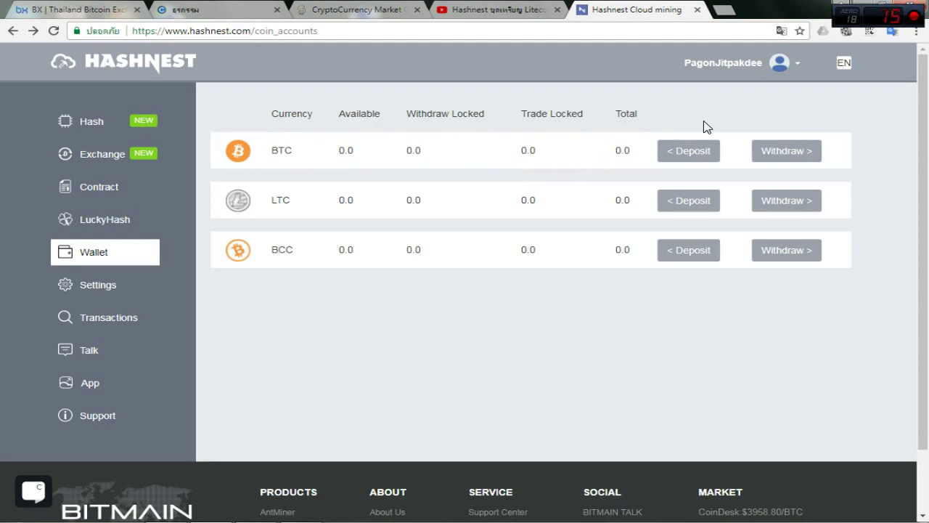
pyautogui.moveTo(703, 125)
pyautogui.mouseDown()
pyautogui.moveTo(665, 176)
pyautogui.moveTo(704, 135)
pyautogui.mouseUp()
pyautogui.click(689, 151)
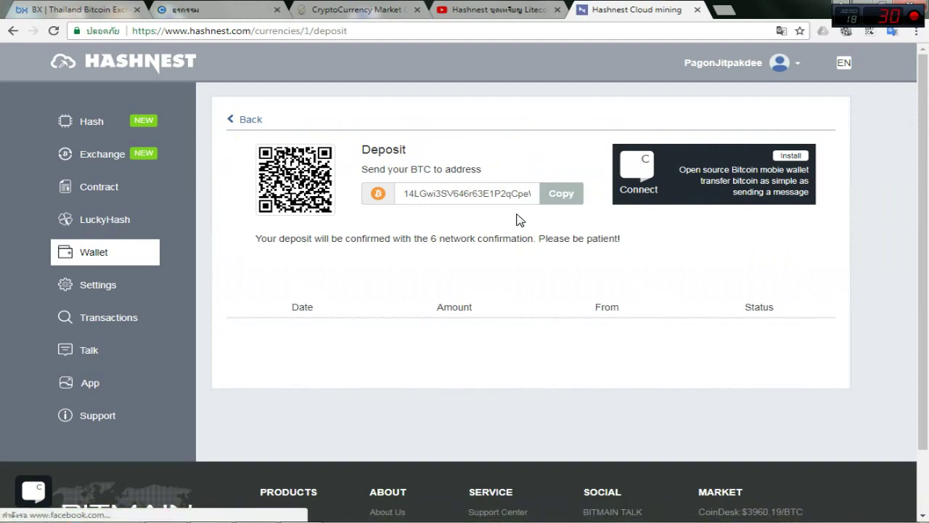
# Step: Highlight the Hashnest BTC deposit address area for viewers with on-screen marks
pyautogui.moveTo(807, 122)
pyautogui.mouseDown()
pyautogui.moveTo(818, 269)
pyautogui.moveTo(289, 284)
pyautogui.moveTo(183, 103)
pyautogui.moveTo(792, 88)
pyautogui.mouseUp()
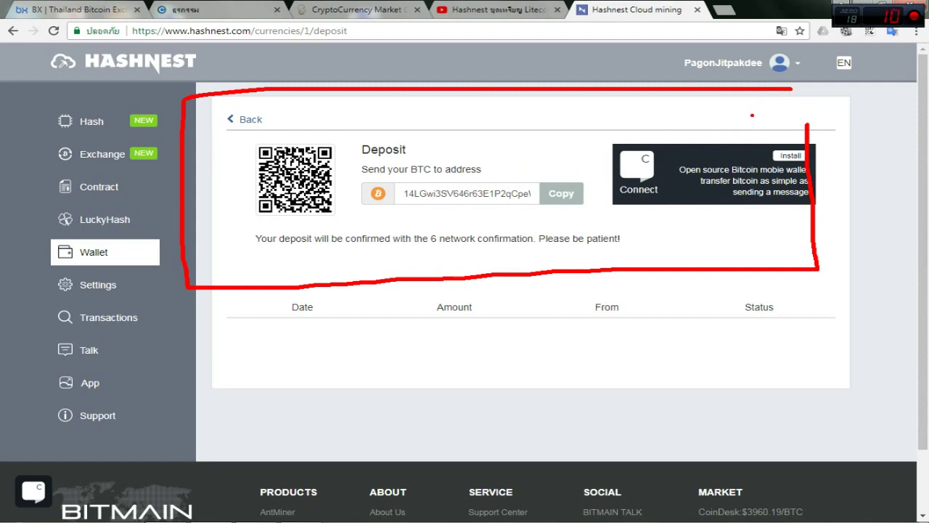
pyautogui.press('Escape')
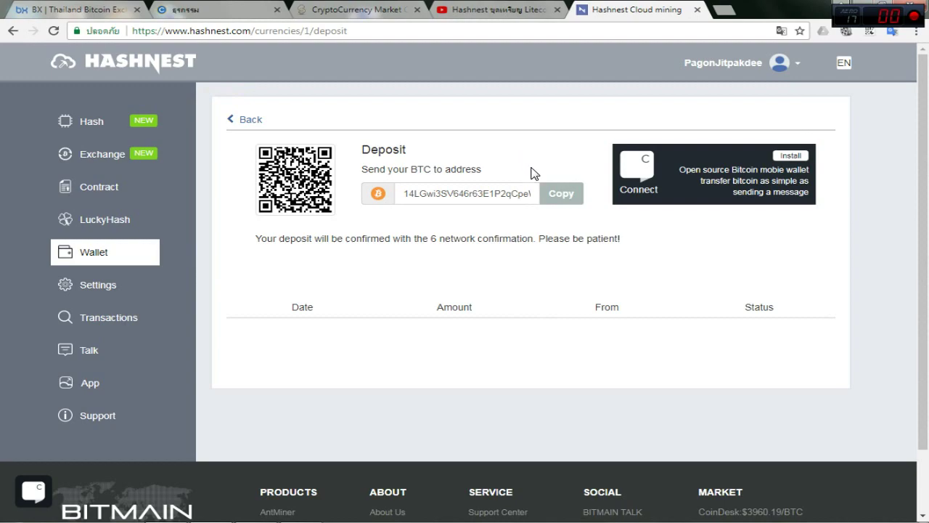
pyautogui.moveTo(544, 160)
pyautogui.mouseDown()
pyautogui.moveTo(558, 209)
pyautogui.moveTo(383, 187)
pyautogui.moveTo(582, 168)
pyautogui.mouseUp()
pyautogui.press('Escape')
pyautogui.moveTo(533, 214)
pyautogui.mouseDown()
pyautogui.moveTo(435, 212)
pyautogui.moveTo(439, 175)
pyautogui.moveTo(544, 211)
pyautogui.mouseUp()
pyautogui.press('Escape')
# Step: Point out the coins.co.th wallet bitcoin is sent from, then circle the Hashnest deposit address
pyautogui.click(181, 10)
pyautogui.moveTo(273, 263)
pyautogui.mouseDown()
pyautogui.moveTo(250, 282)
pyautogui.moveTo(294, 230)
pyautogui.moveTo(311, 279)
pyautogui.mouseUp()
pyautogui.press('Escape')
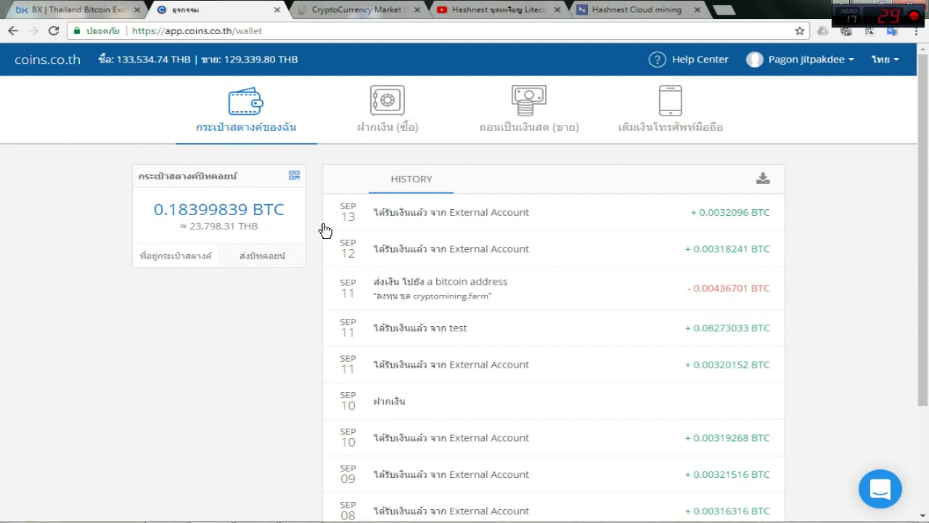
pyautogui.click(619, 9)
pyautogui.moveTo(496, 208); pyautogui.dragTo(504, 180)
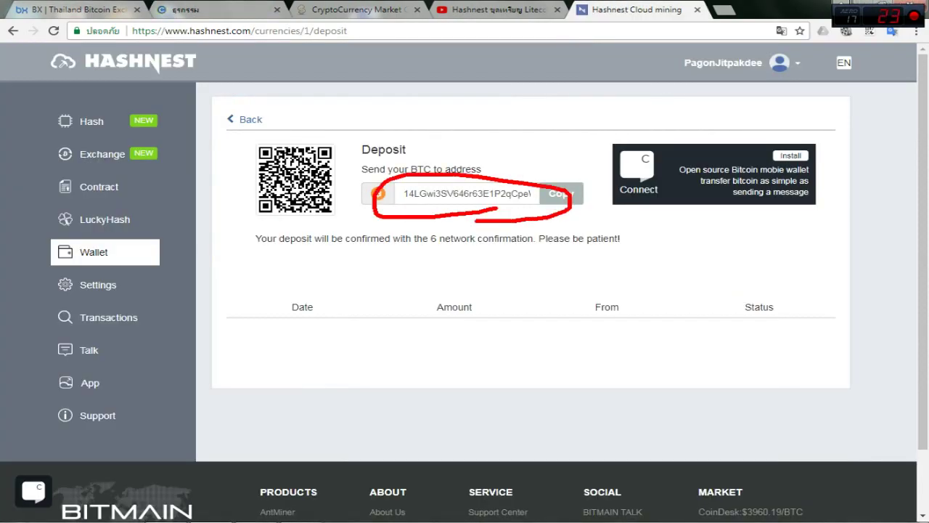
pyautogui.press('Escape')
# Step: Copy the Hashnest BTC deposit address to the clipboard
pyautogui.click(514, 202)
pyautogui.click(558, 203)
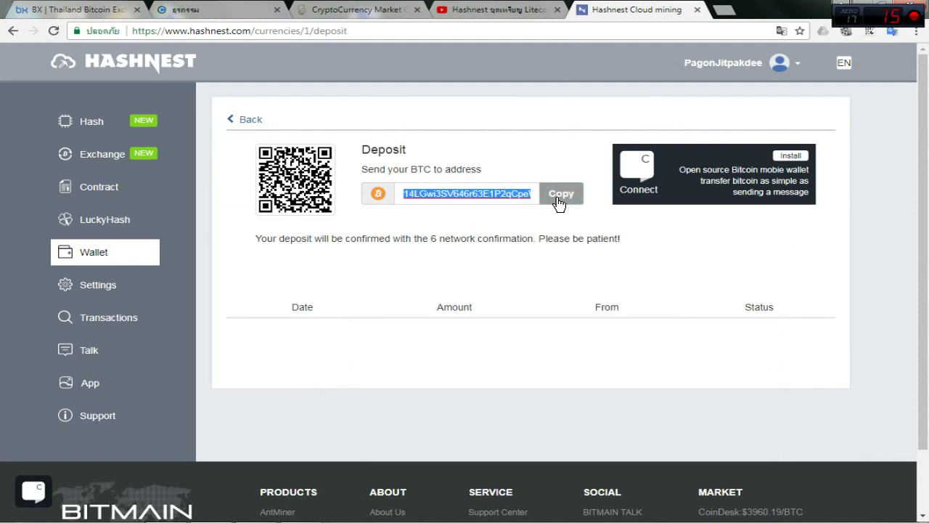
pyautogui.doubleClick(518, 197)
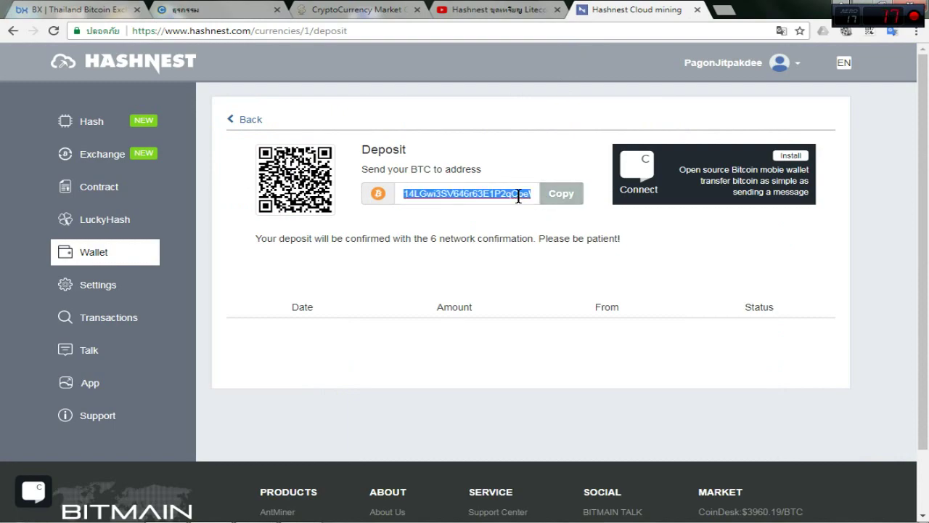
pyautogui.rightClick(518, 196)
pyautogui.click(559, 273)
# Step: Paste the Hashnest deposit address as recipient in coins.co.th and enter 0.04 BTC as the amount
pyautogui.click(221, 10)
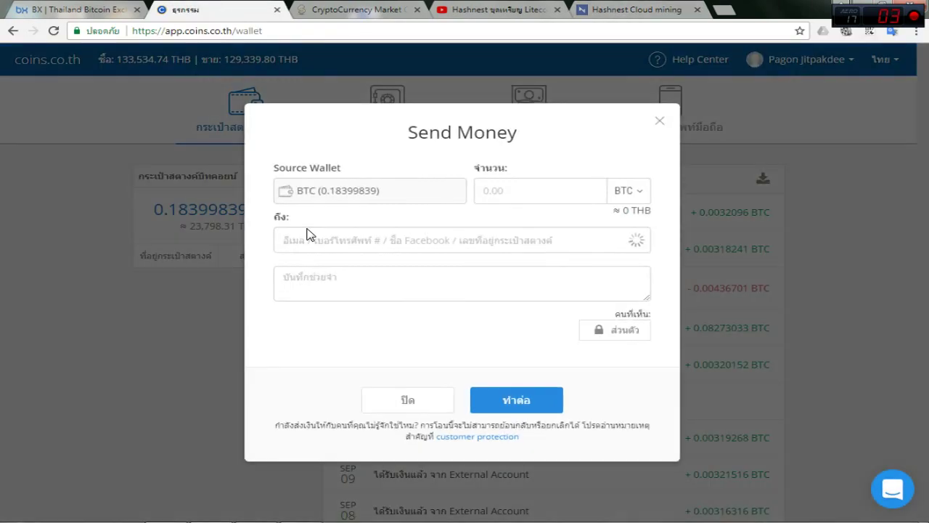
pyautogui.click(455, 244)
pyautogui.hotkey('ctrl', 'v')
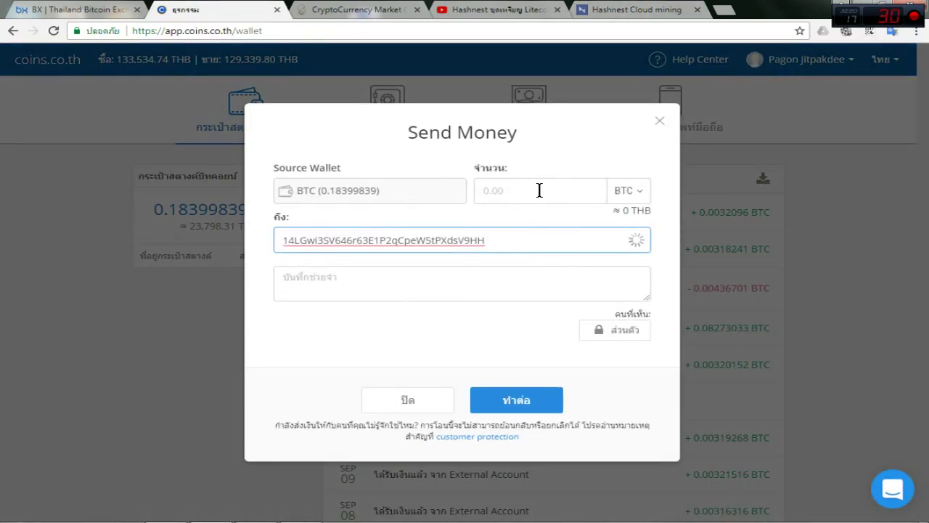
pyautogui.click(537, 191)
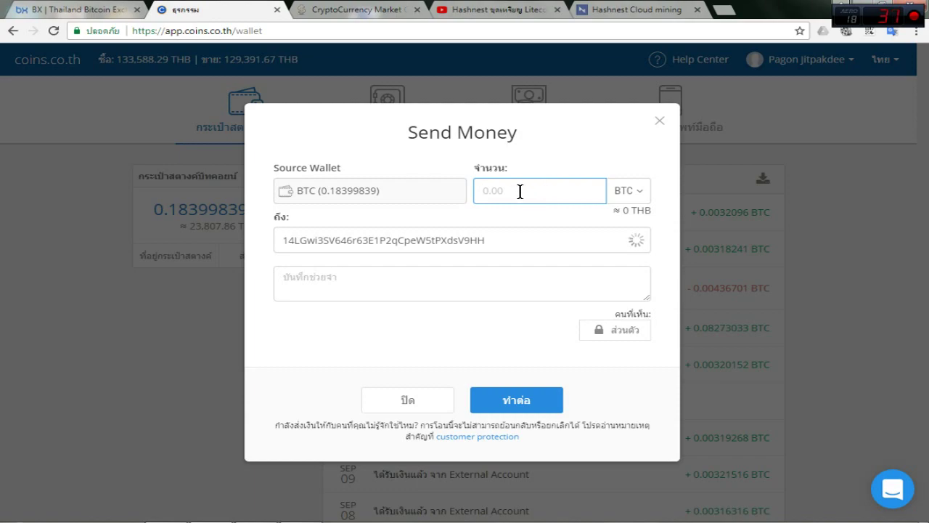
pyautogui.write('0.00')
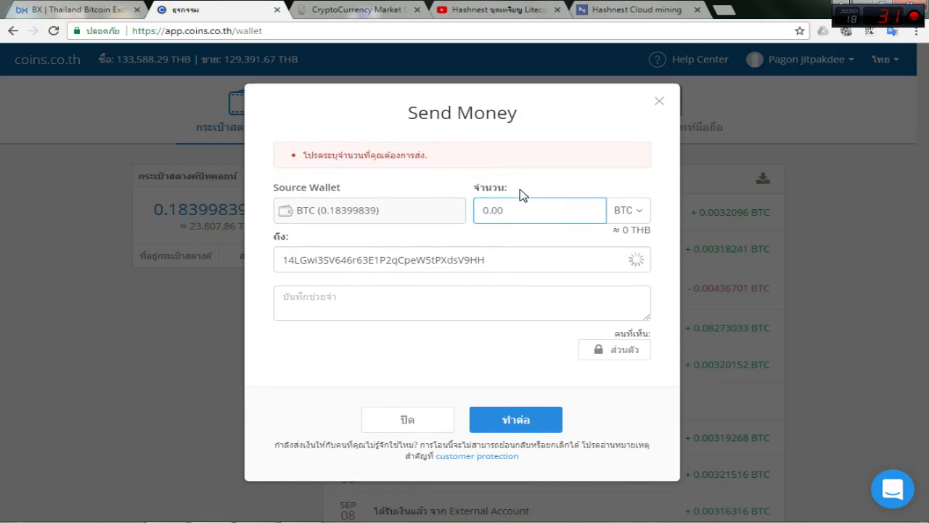
pyautogui.write('3')
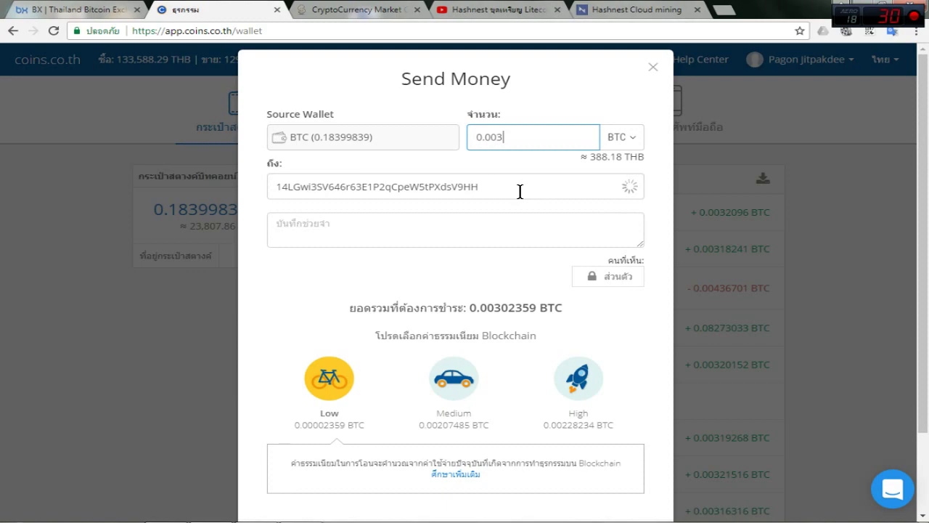
pyautogui.press('BackSpace')
pyautogui.press('BackSpace')
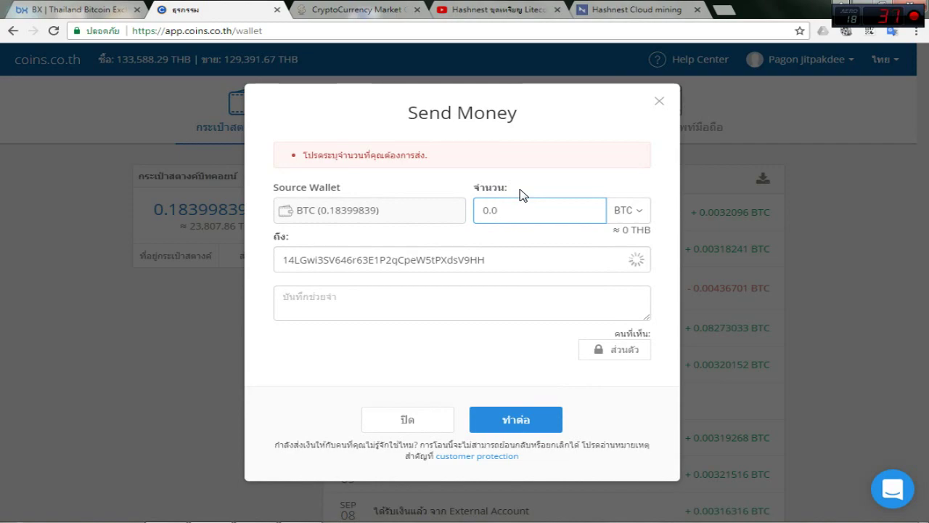
pyautogui.write('5')
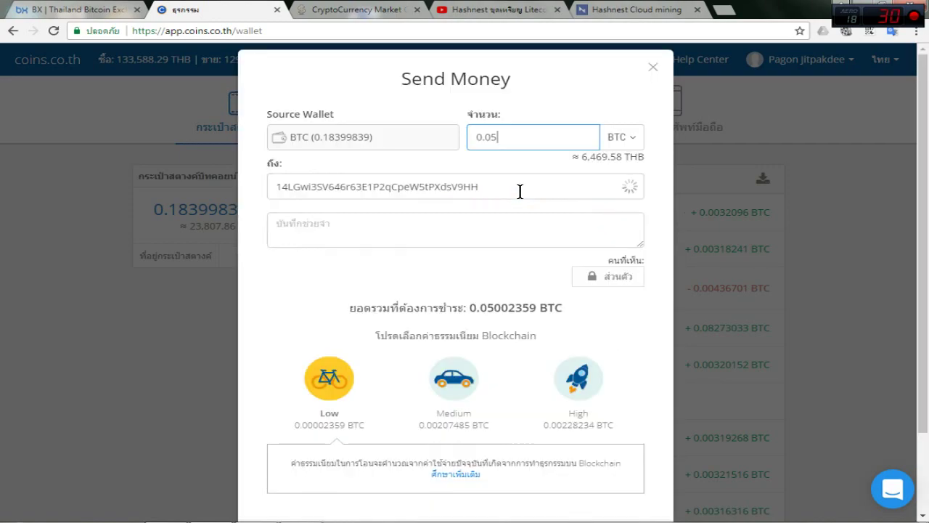
pyautogui.press('BackSpace')
pyautogui.write('4')
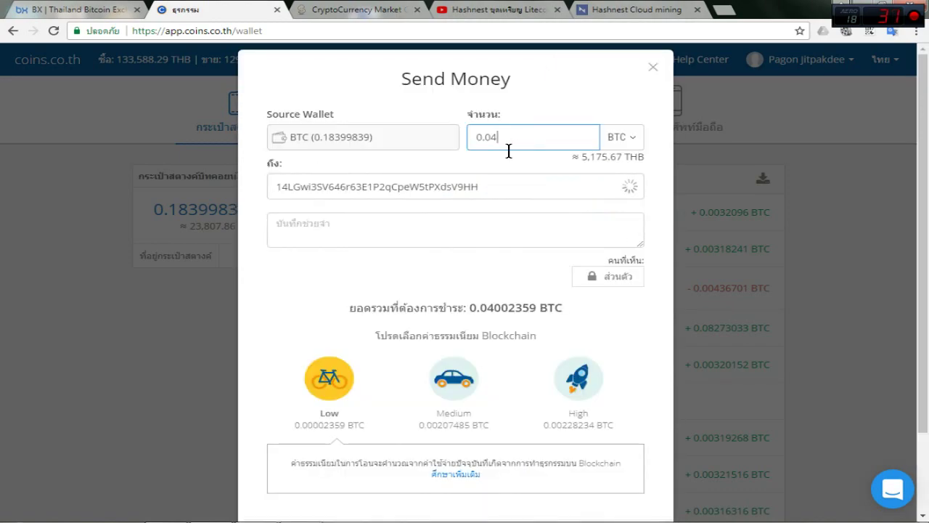
# Step: Highlight the 0.04 BTC amount and THB estimate, then set the transfer visibility to private (ส่วนตัว)
pyautogui.moveTo(520, 157)
pyautogui.mouseDown()
pyautogui.moveTo(453, 113)
pyautogui.moveTo(500, 161)
pyautogui.mouseUp()
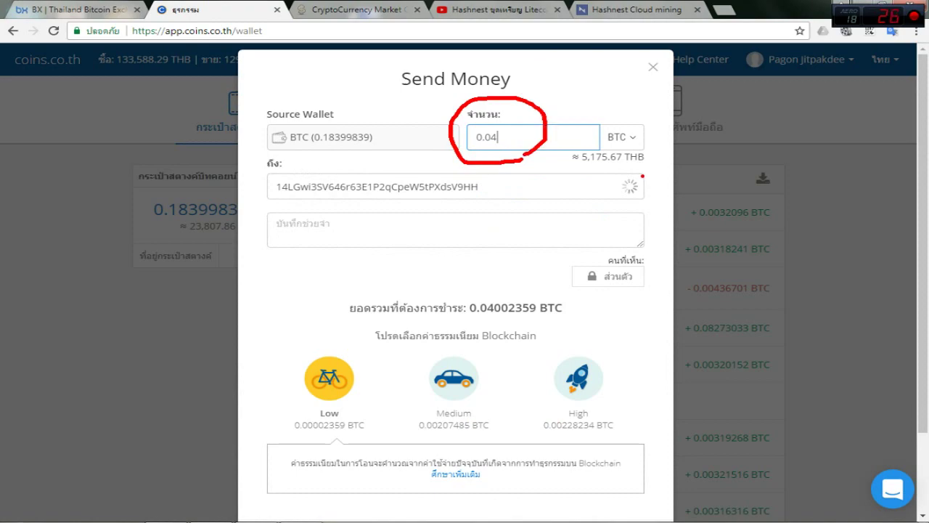
pyautogui.moveTo(560, 172)
pyautogui.mouseDown()
pyautogui.moveTo(652, 146)
pyautogui.moveTo(657, 174)
pyautogui.mouseUp()
pyautogui.press('Escape')
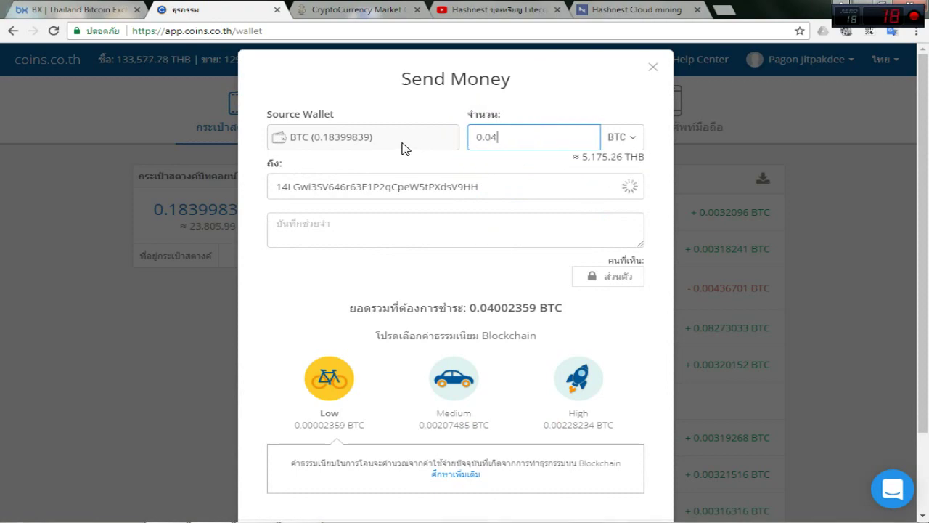
pyautogui.click(605, 279)
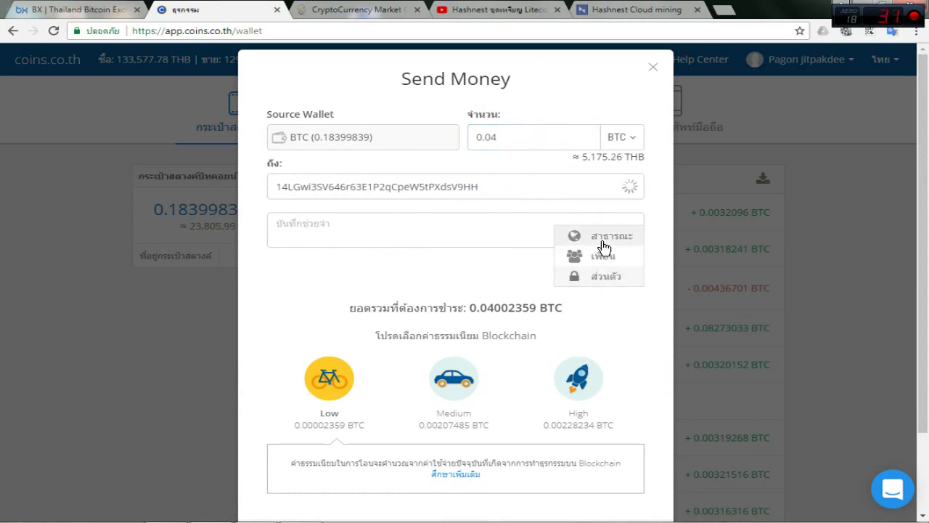
pyautogui.click(602, 243)
pyautogui.click(520, 230)
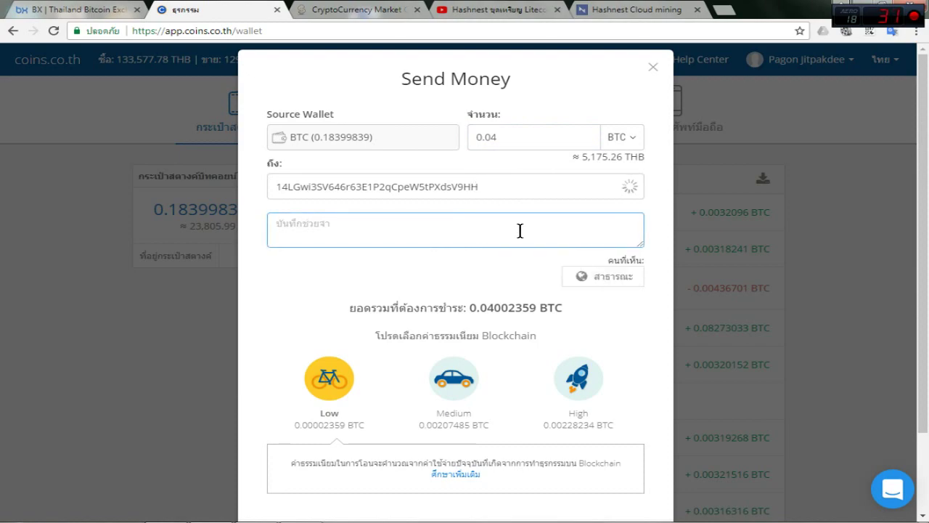
pyautogui.moveTo(557, 289); pyautogui.dragTo(729, 305)
pyautogui.press('Escape')
pyautogui.click(602, 279)
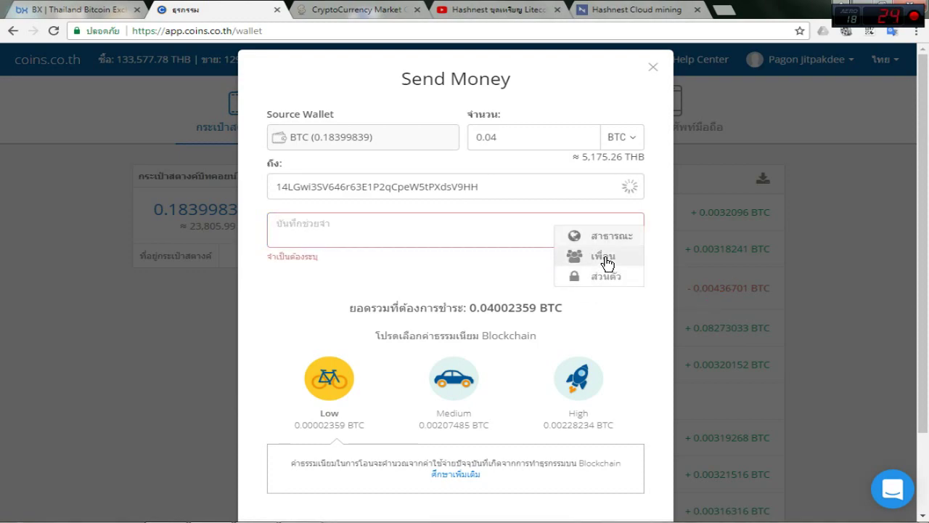
pyautogui.click(599, 276)
# Step: Write the Hash Net LTC investment memo, compare Low/Medium/High fees, and copy the High fee into a new tab
pyautogui.click(395, 228)
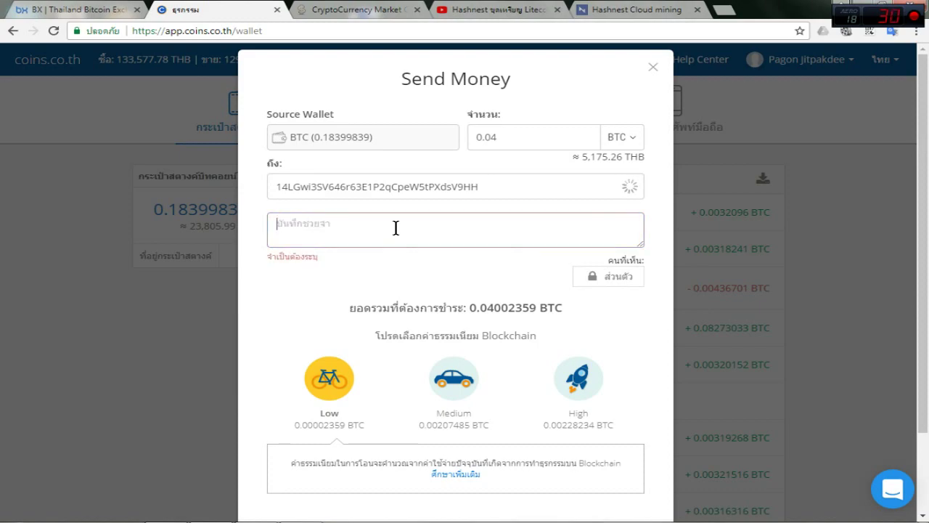
pyautogui.write('โอนเงินไปลงทุน Hash Net ขุด LTC')
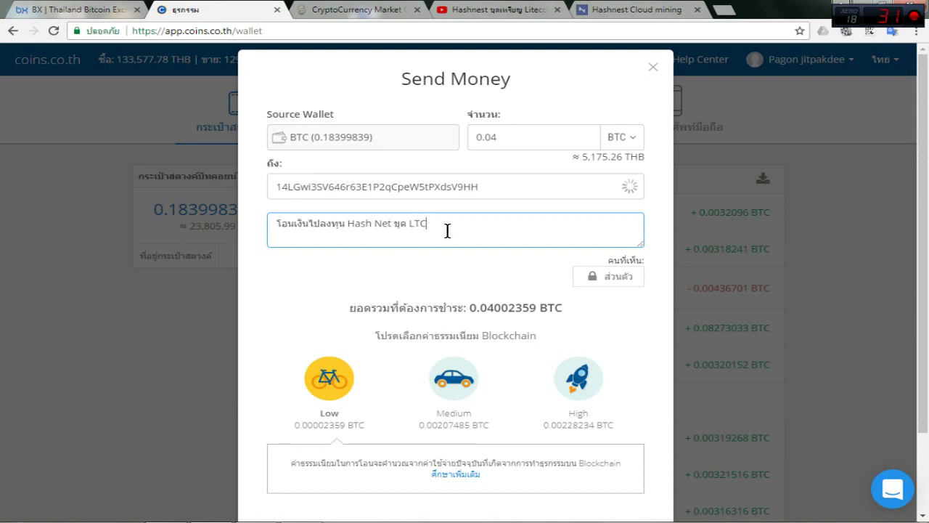
pyautogui.scroll(-1, 462, 231)
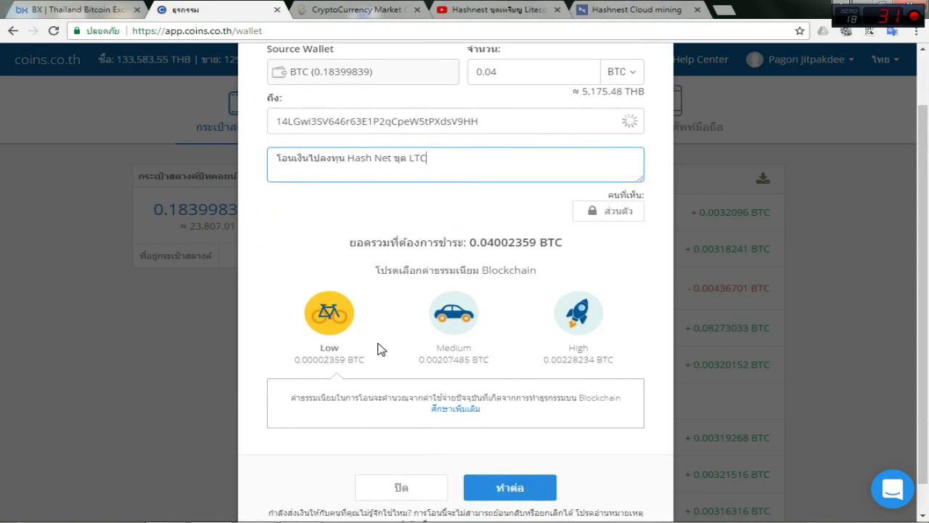
pyautogui.moveTo(377, 286)
pyautogui.mouseDown()
pyautogui.moveTo(361, 349)
pyautogui.moveTo(323, 281)
pyautogui.mouseUp()
pyautogui.moveTo(485, 272)
pyautogui.mouseDown()
pyautogui.moveTo(445, 376)
pyautogui.moveTo(404, 303)
pyautogui.mouseUp()
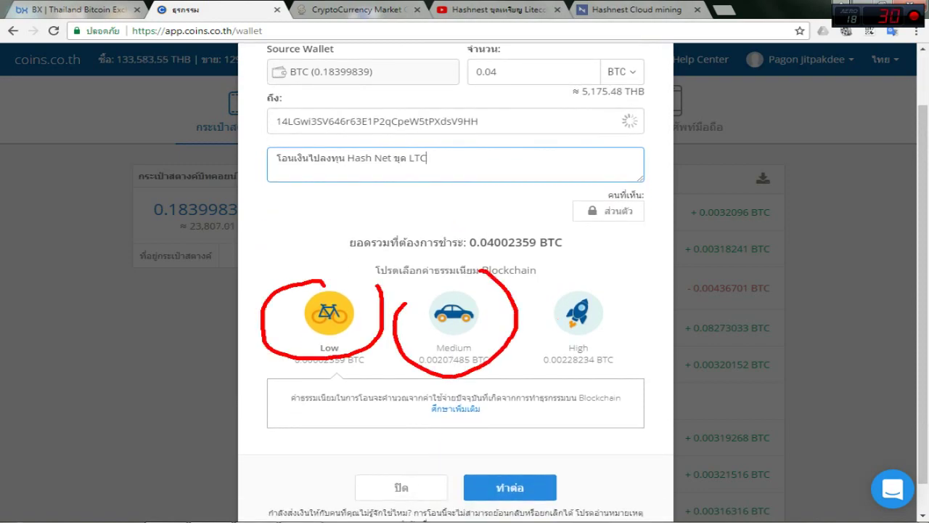
pyautogui.moveTo(592, 270)
pyautogui.mouseDown()
pyautogui.moveTo(551, 318)
pyautogui.moveTo(603, 280)
pyautogui.mouseUp()
pyautogui.press('Escape')
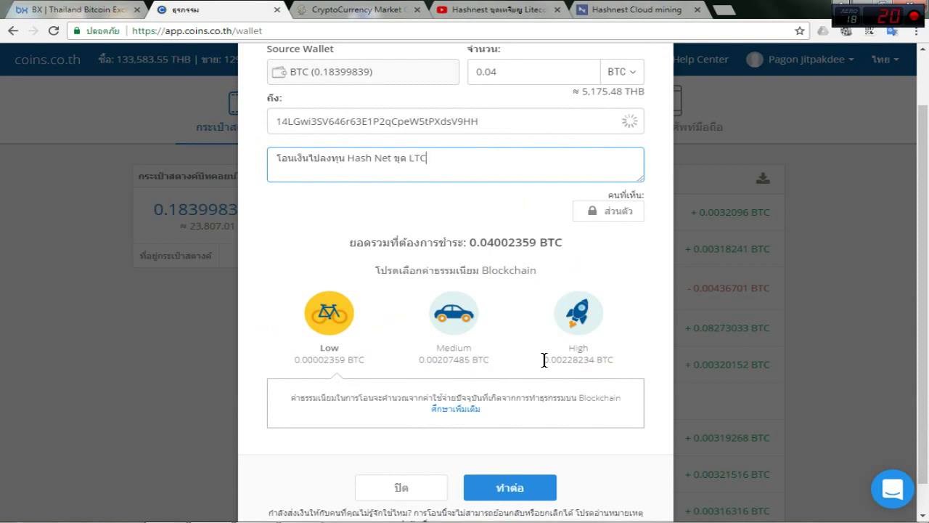
pyautogui.moveTo(543, 360); pyautogui.dragTo(594, 362)
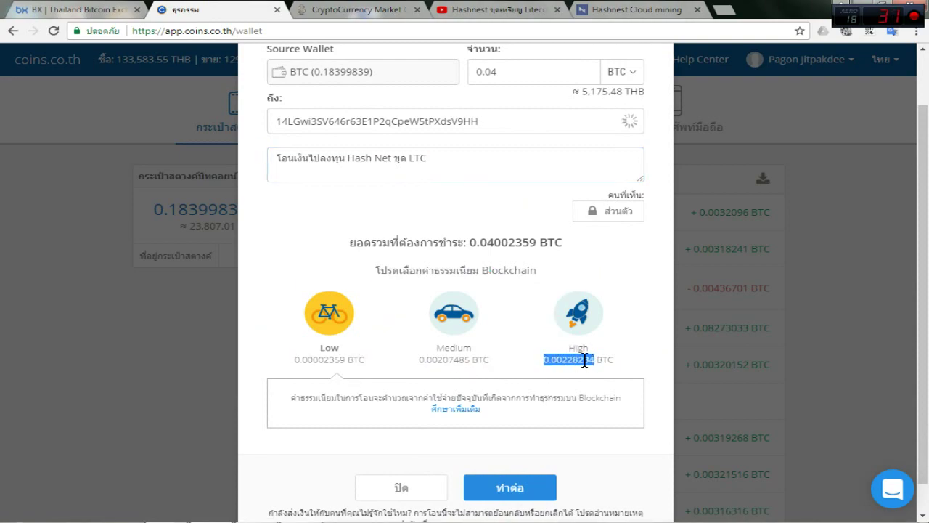
pyautogui.click(724, 9)
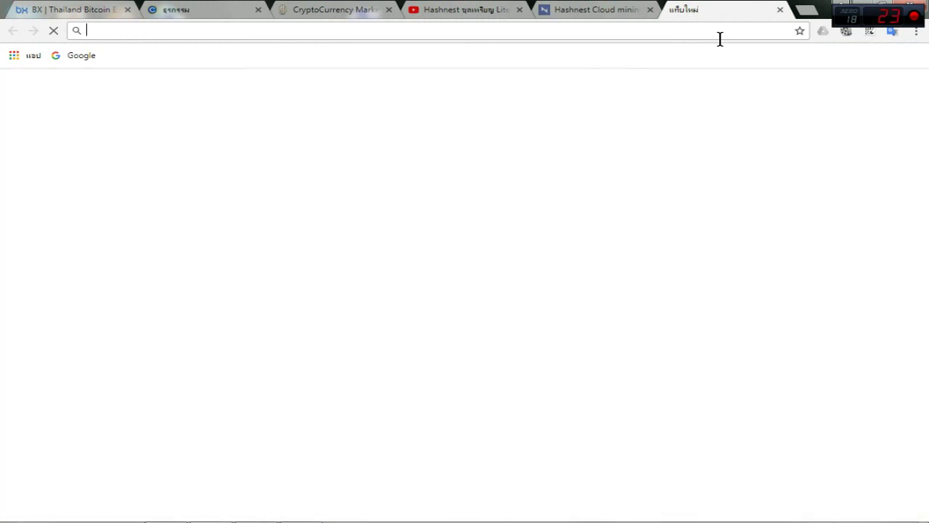
# Step: Convert the High fee 0.00228234 BTC to Thai Baht on preev.com, giving 296.9 THB
pyautogui.write('pree')
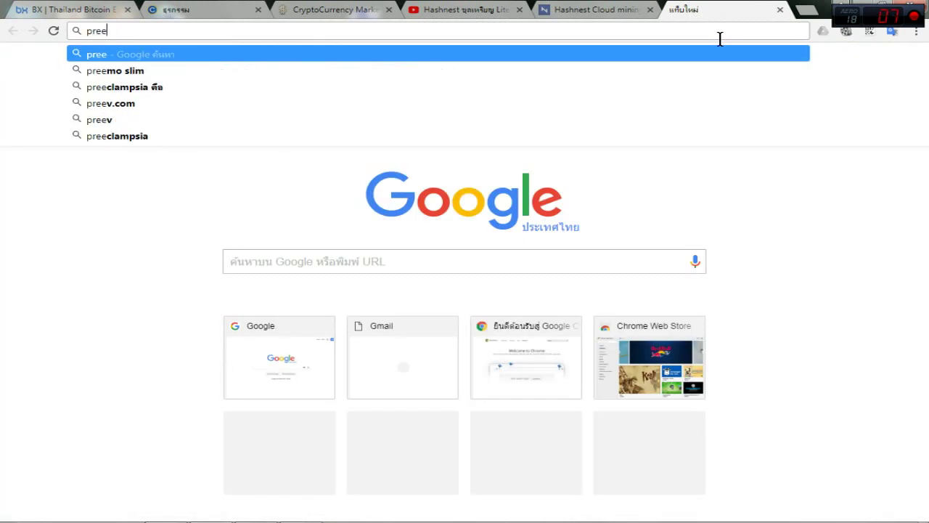
pyautogui.write('v.com')
pyautogui.press('Return')
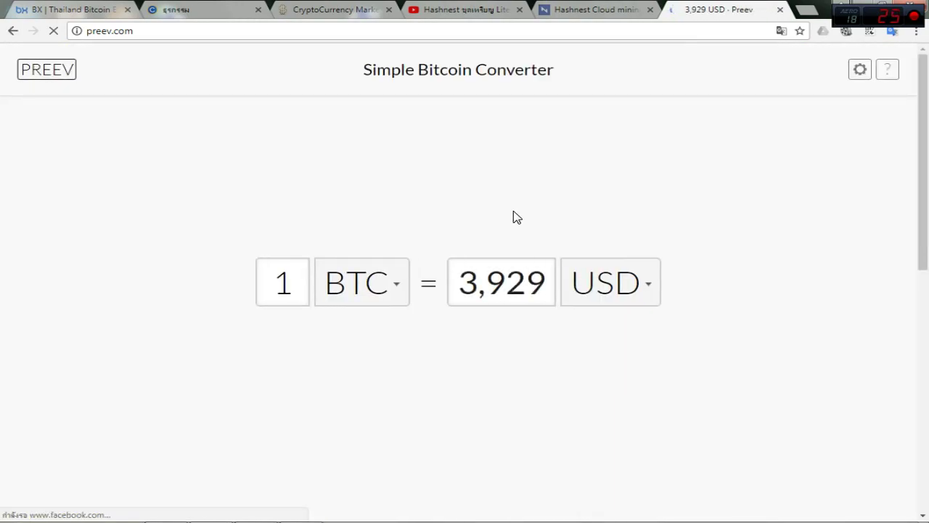
pyautogui.doubleClick(289, 289)
pyautogui.press('BackSpace')
pyautogui.hotkey('ctrl', 'v')
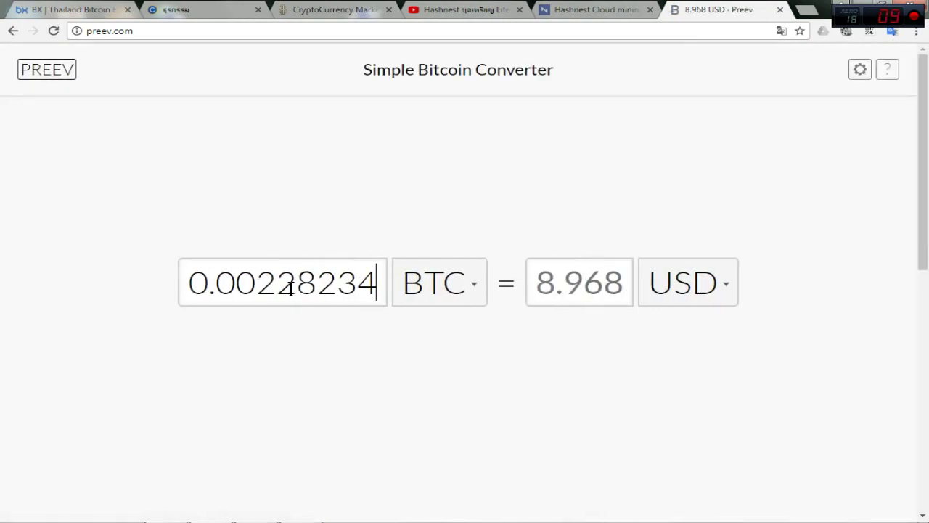
pyautogui.click(680, 291)
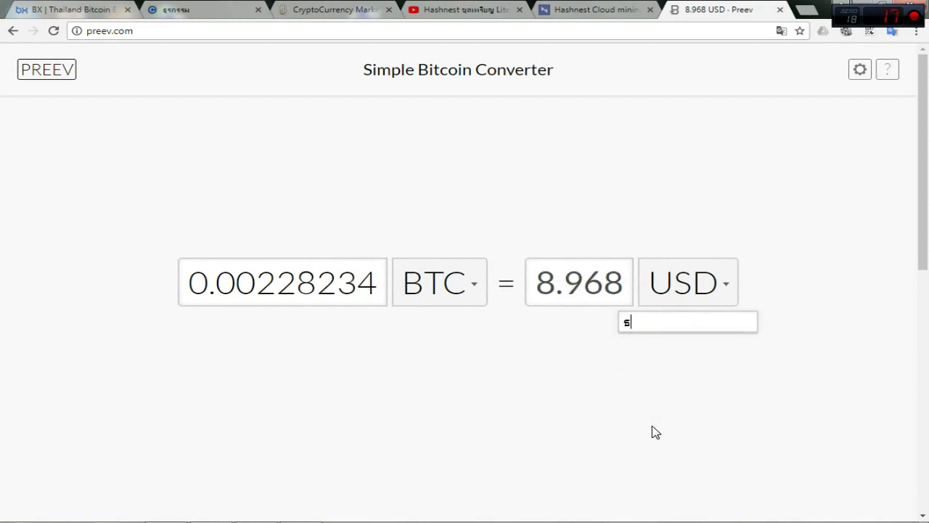
pyautogui.write('Tha')
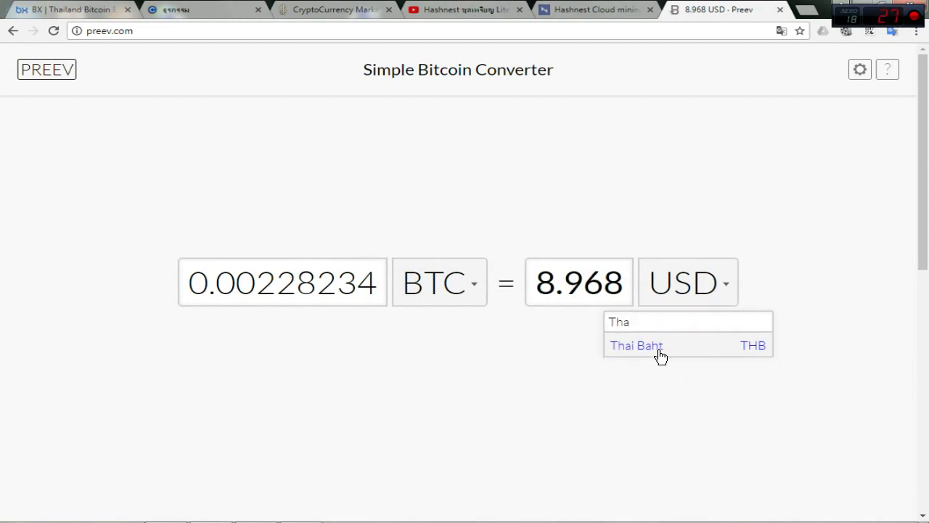
pyautogui.click(657, 353)
pyautogui.moveTo(544, 208)
pyautogui.mouseDown()
pyautogui.moveTo(519, 266)
pyautogui.moveTo(552, 212)
pyautogui.mouseUp()
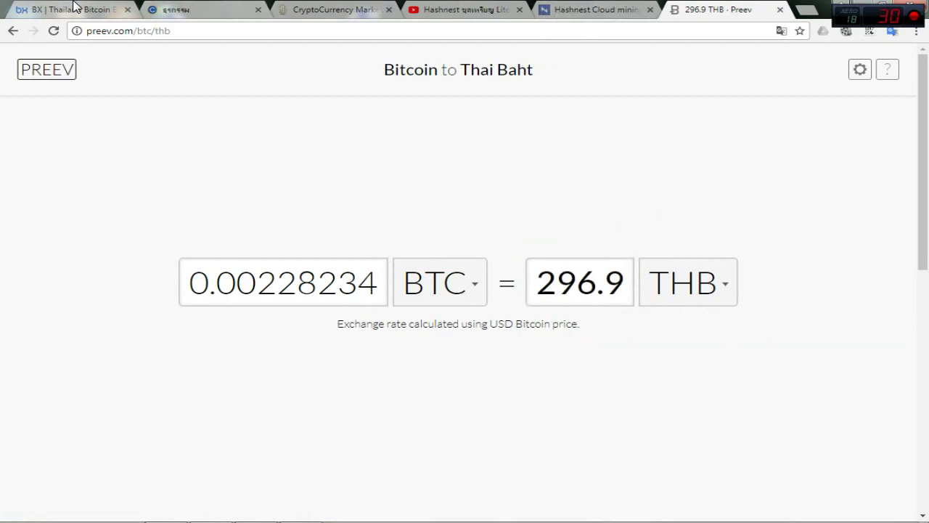
# Step: On coins.co.th, mark the fee options, choose Medium and copy its 0.00207485 BTC amount
pyautogui.click(188, 7)
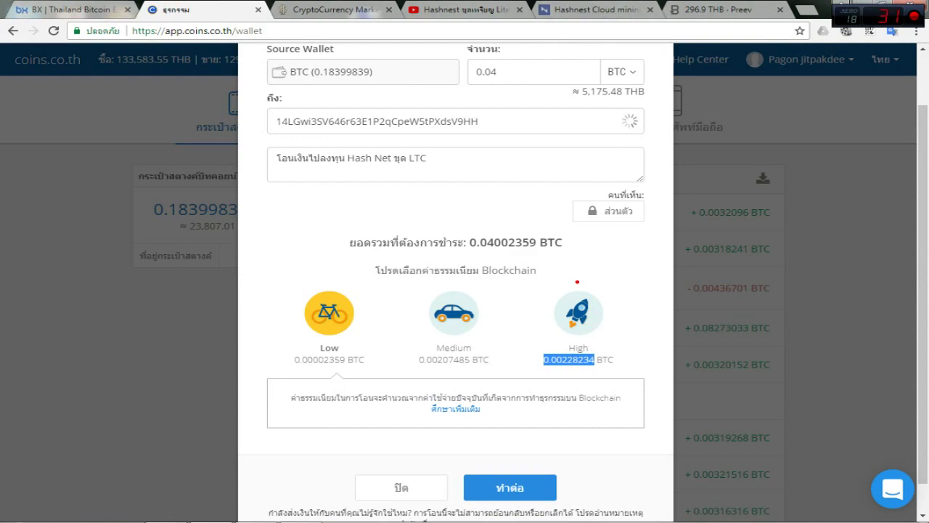
pyautogui.moveTo(577, 281)
pyautogui.mouseDown()
pyautogui.moveTo(531, 321)
pyautogui.moveTo(642, 341)
pyautogui.moveTo(630, 292)
pyautogui.mouseUp()
pyautogui.moveTo(426, 281); pyautogui.dragTo(505, 307)
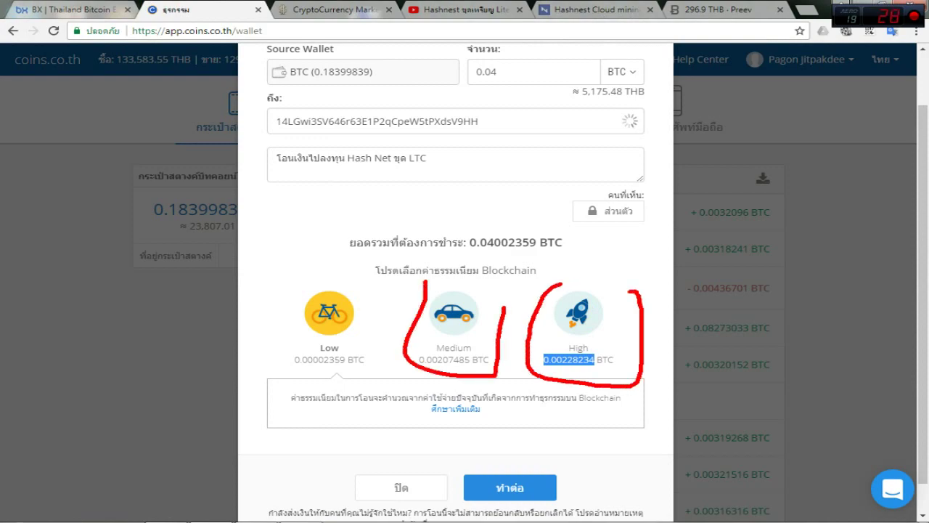
pyautogui.moveTo(333, 263)
pyautogui.mouseDown()
pyautogui.moveTo(324, 287)
pyautogui.moveTo(373, 291)
pyautogui.mouseUp()
pyautogui.press('Escape')
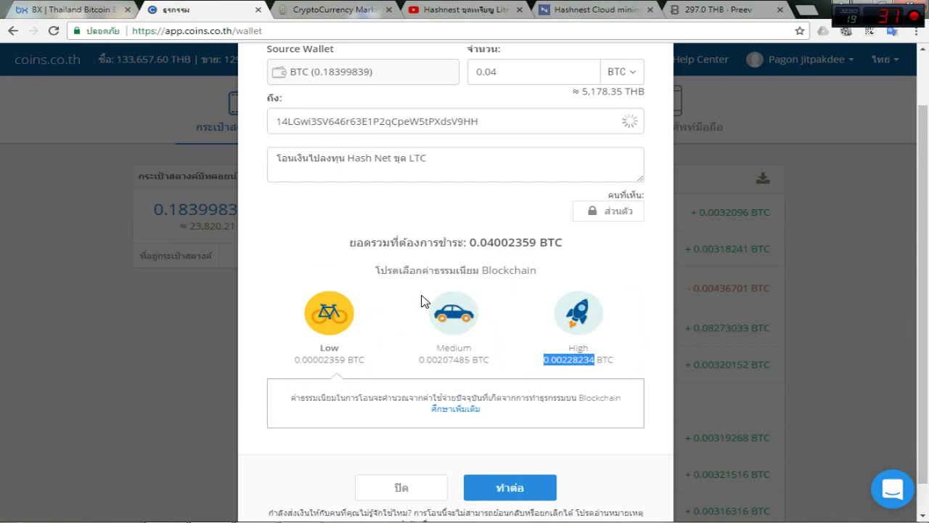
pyautogui.moveTo(421, 286)
pyautogui.mouseDown()
pyautogui.moveTo(500, 374)
pyautogui.moveTo(503, 292)
pyautogui.mouseUp()
pyautogui.press('Escape')
pyautogui.click(433, 369)
pyautogui.moveTo(419, 359); pyautogui.dragTo(468, 359)
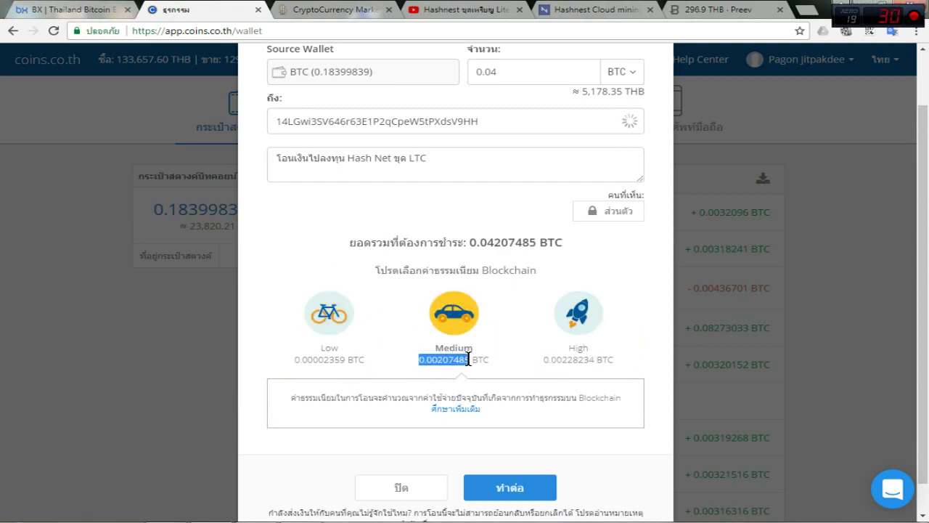
pyautogui.rightClick(465, 359)
pyautogui.click(498, 366)
# Step: Convert the Medium fee 0.00207485 BTC in Preev (269.8 THB), then choose the High fee on coins.co.th
pyautogui.click(719, 9)
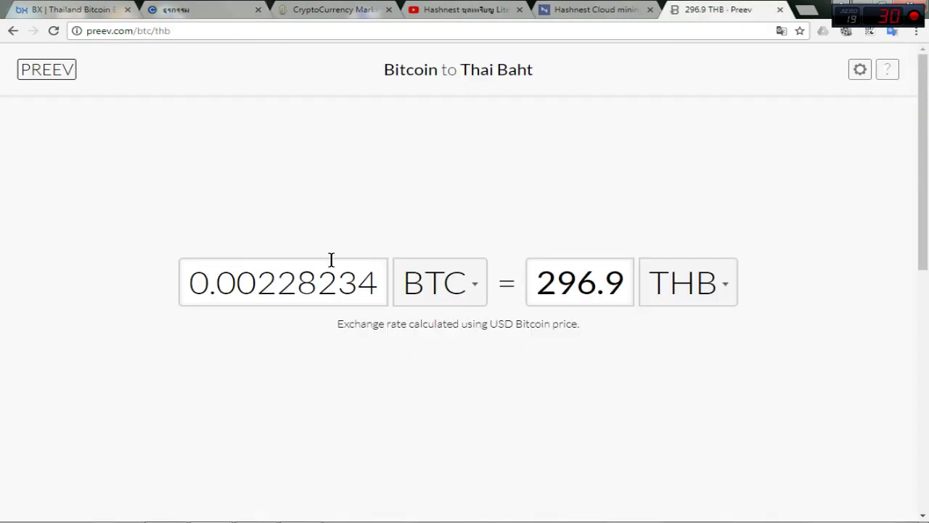
pyautogui.doubleClick(322, 283)
pyautogui.press('BackSpace')
pyautogui.rightClick(321, 282)
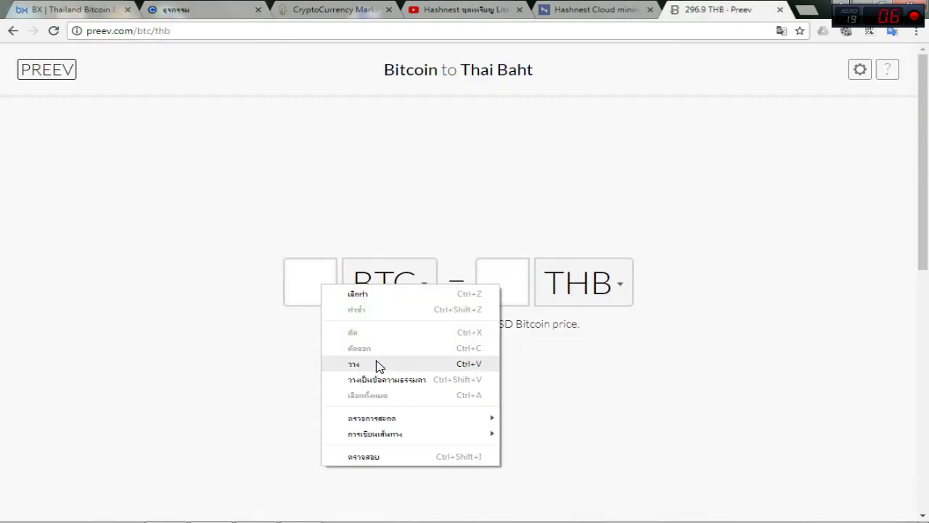
pyautogui.click(379, 365)
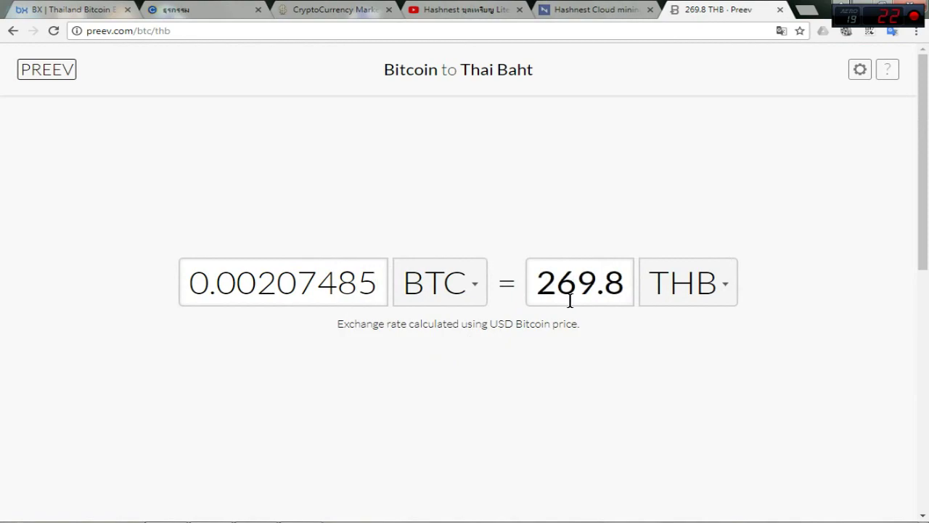
pyautogui.click(204, 7)
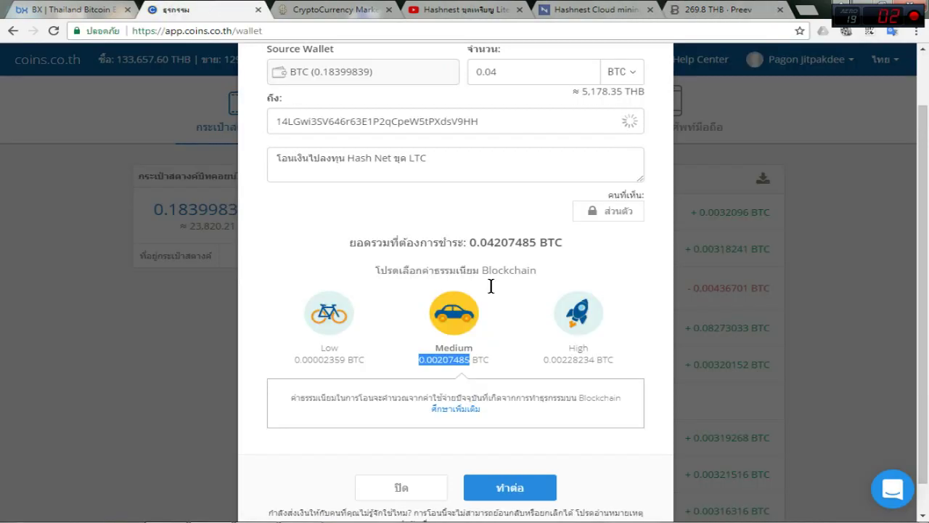
pyautogui.click(581, 319)
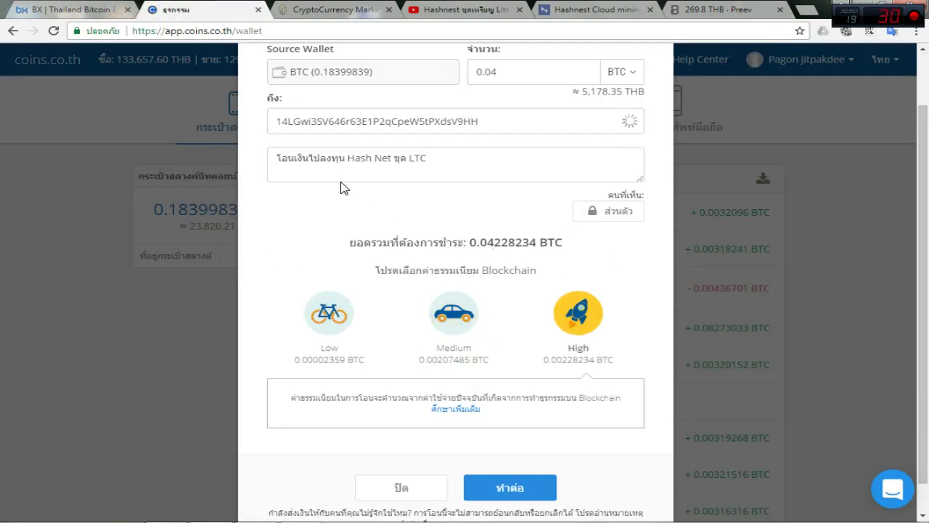
pyautogui.scroll(-1, 340, 218)
# Step: Verify the 0.04 BTC recipient address against the Hashnest deposit address and BX deposit page
pyautogui.scroll(3, 583, 325)
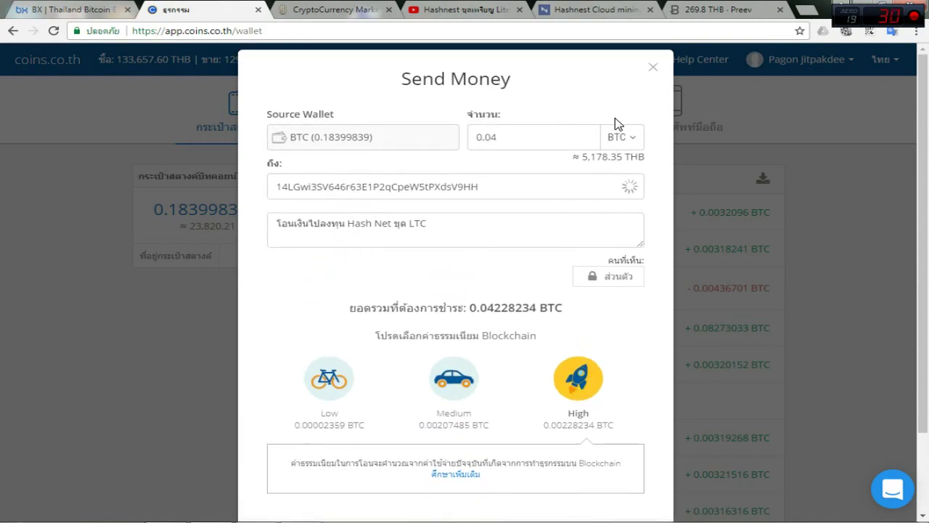
pyautogui.moveTo(535, 153)
pyautogui.mouseDown()
pyautogui.moveTo(477, 151)
pyautogui.moveTo(601, 129)
pyautogui.mouseUp()
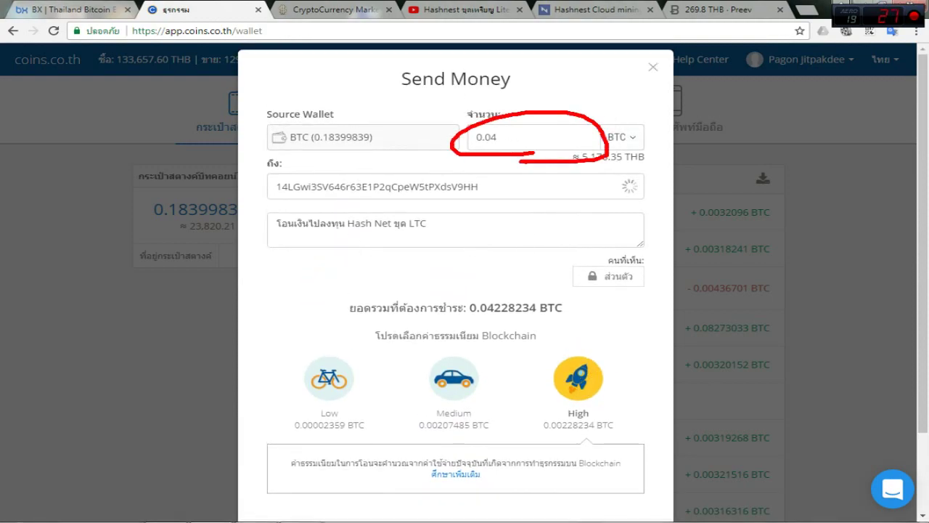
pyautogui.click(595, 9)
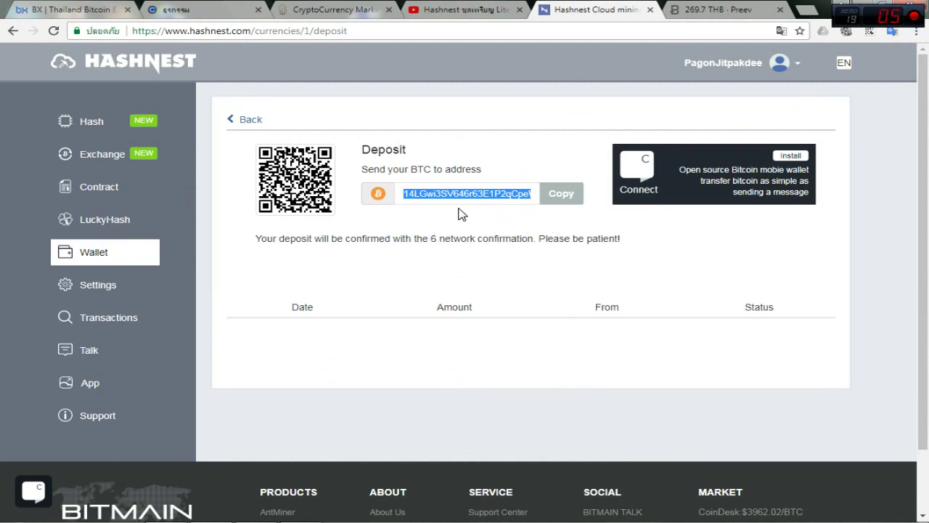
pyautogui.moveTo(517, 209)
pyautogui.mouseDown()
pyautogui.moveTo(413, 210)
pyautogui.moveTo(501, 169)
pyautogui.moveTo(507, 219)
pyautogui.mouseUp()
pyautogui.click(190, 10)
pyautogui.moveTo(411, 190)
pyautogui.mouseDown()
pyautogui.moveTo(390, 164)
pyautogui.moveTo(377, 197)
pyautogui.moveTo(351, 199)
pyautogui.mouseUp()
pyautogui.click(73, 10)
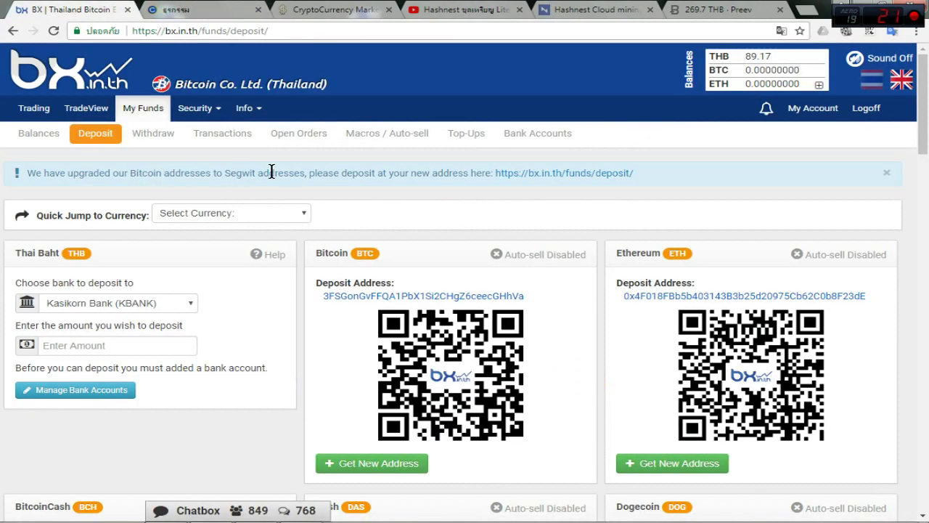
pyautogui.click(182, 10)
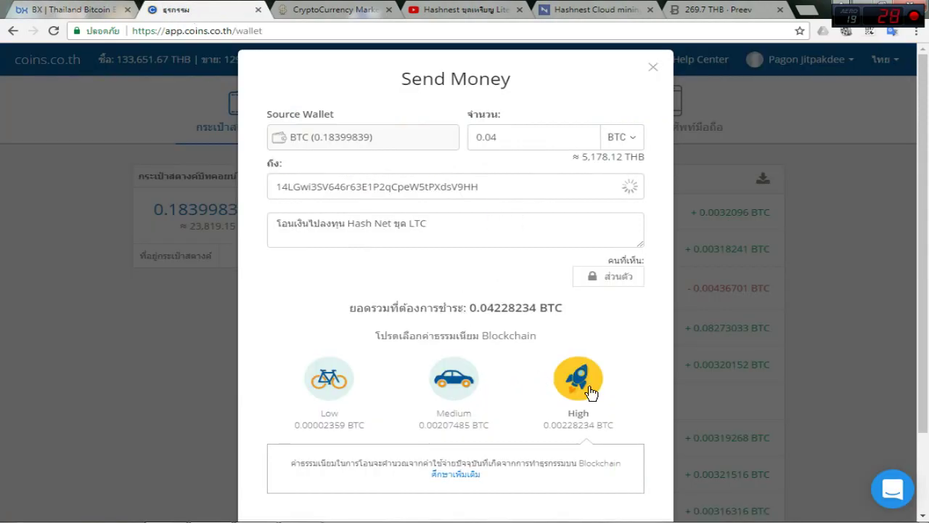
# Step: Confirm the High fee is selected and continue to the transaction review (ทำต่อ)
pyautogui.moveTo(581, 331)
pyautogui.mouseDown()
pyautogui.moveTo(556, 334)
pyautogui.moveTo(624, 335)
pyautogui.mouseUp()
pyautogui.scroll(-2, 508, 305)
pyautogui.scroll(1, 519, 211)
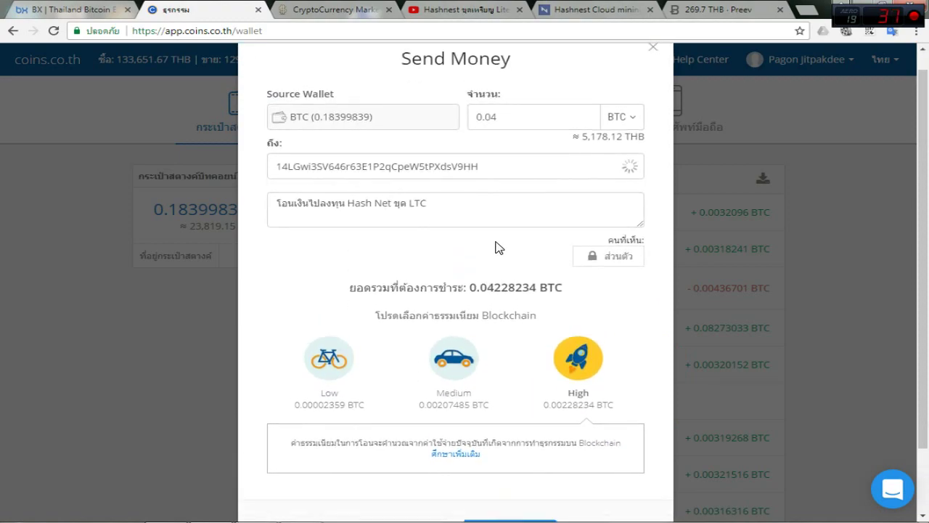
pyautogui.scroll(-2, 497, 247)
pyautogui.click(495, 436)
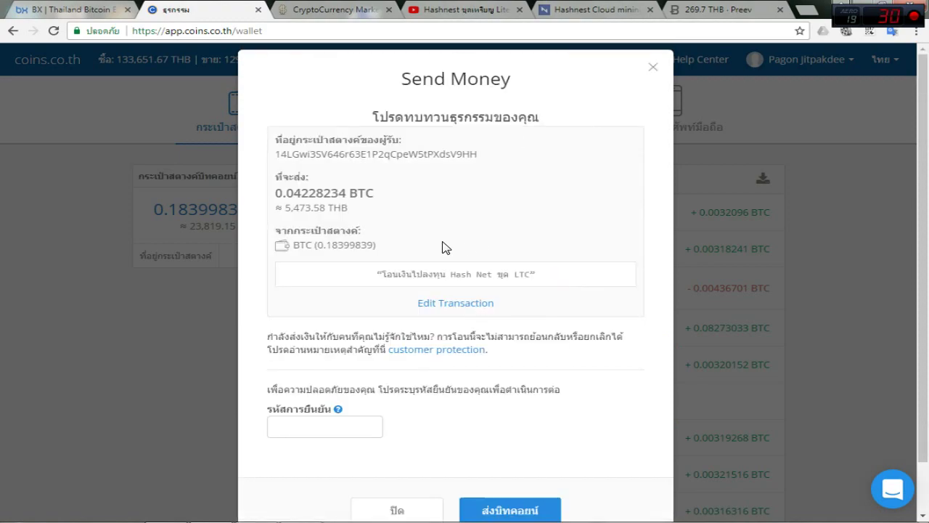
# Step: Enter the verification code, send the 0.04228234 BTC to Hashnest, and dismiss the Success message
pyautogui.scroll(-2, 406, 249)
pyautogui.click(355, 366)
pyautogui.moveTo(423, 408)
pyautogui.mouseDown()
pyautogui.moveTo(197, 355)
pyautogui.moveTo(480, 342)
pyautogui.mouseUp()
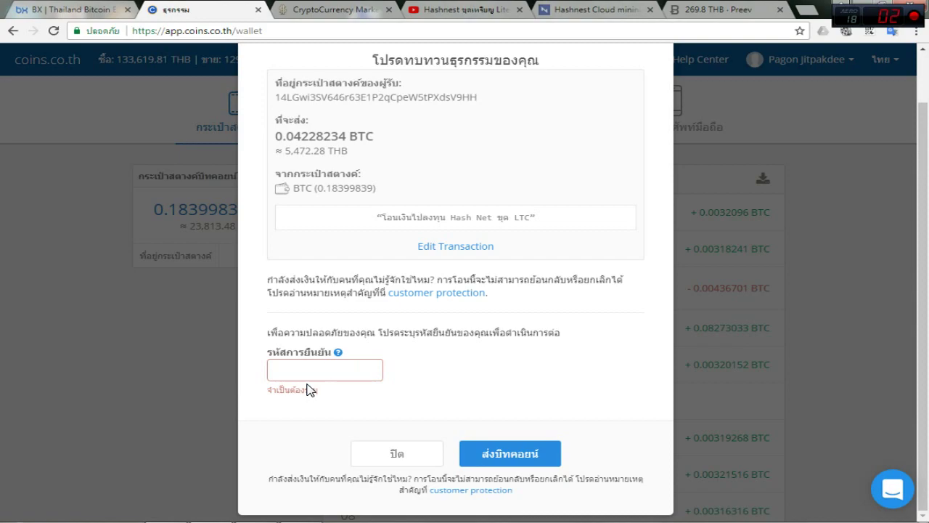
pyautogui.click(511, 458)
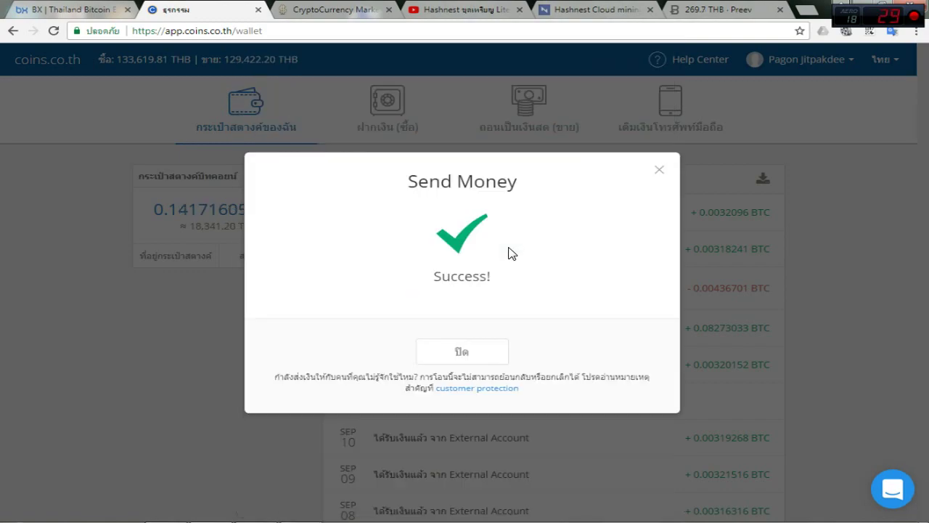
pyautogui.click(472, 350)
# Step: Mark the new pending Sep 13 transfer, then reopen Hashnest's BTC deposit page from the wallet balances
pyautogui.moveTo(601, 232)
pyautogui.mouseDown()
pyautogui.moveTo(326, 233)
pyautogui.moveTo(612, 183)
pyautogui.moveTo(811, 239)
pyautogui.moveTo(616, 234)
pyautogui.mouseUp()
pyautogui.press('Escape')
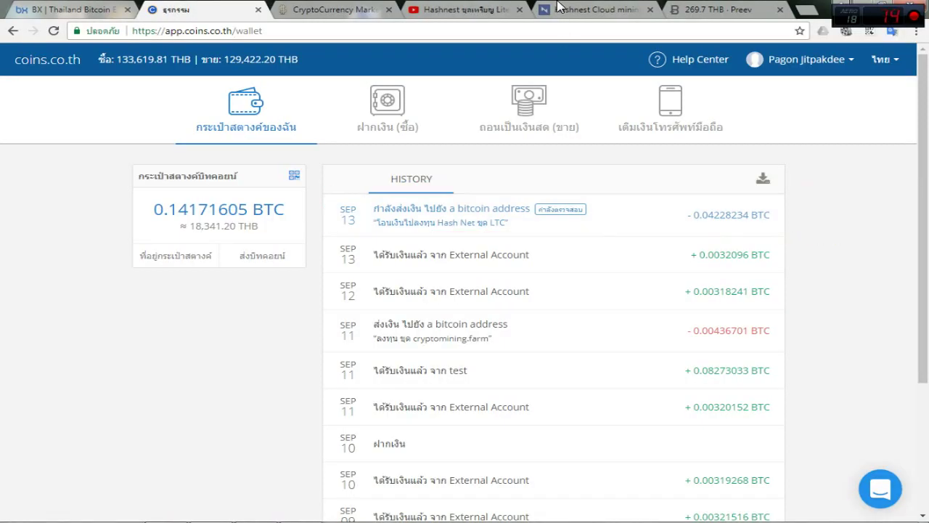
pyautogui.hotkey('ctrl', '5')
pyautogui.moveTo(516, 221)
pyautogui.mouseDown()
pyautogui.moveTo(405, 239)
pyautogui.moveTo(538, 222)
pyautogui.mouseUp()
pyautogui.press('Escape')
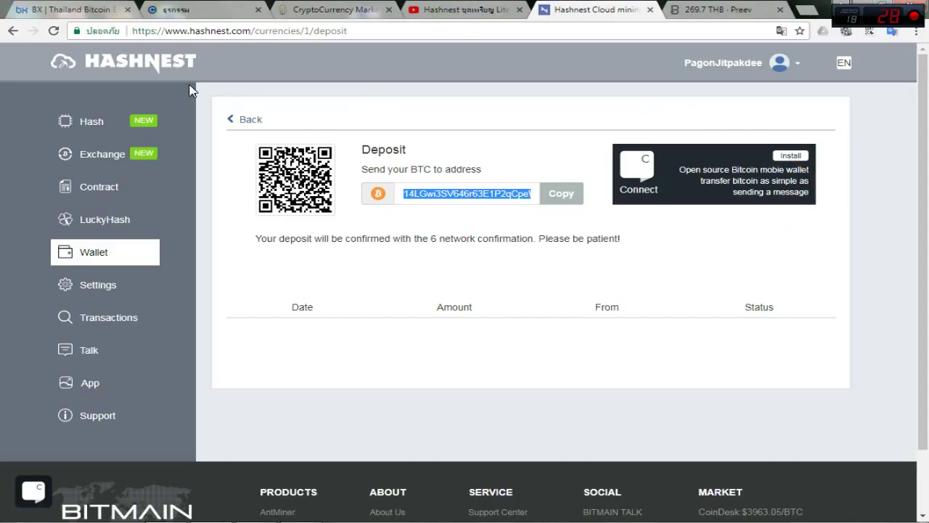
pyautogui.click(15, 30)
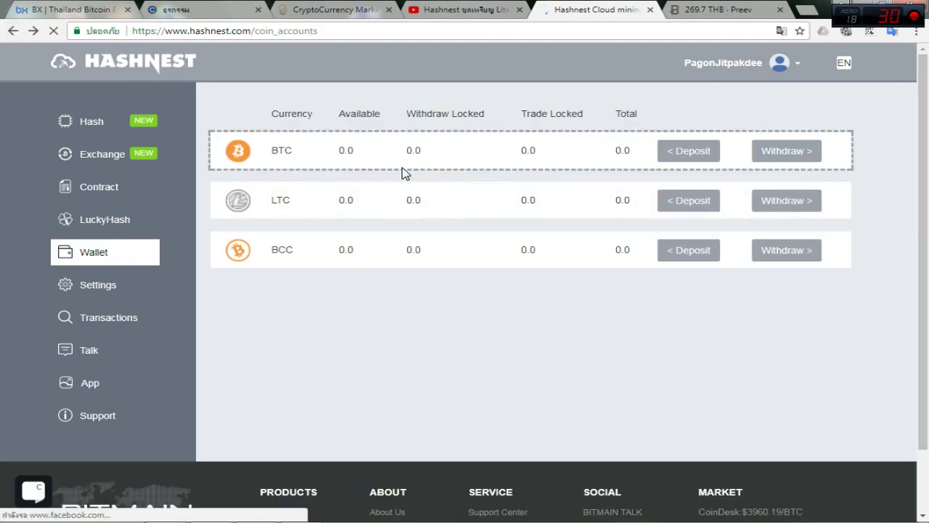
pyautogui.click(683, 154)
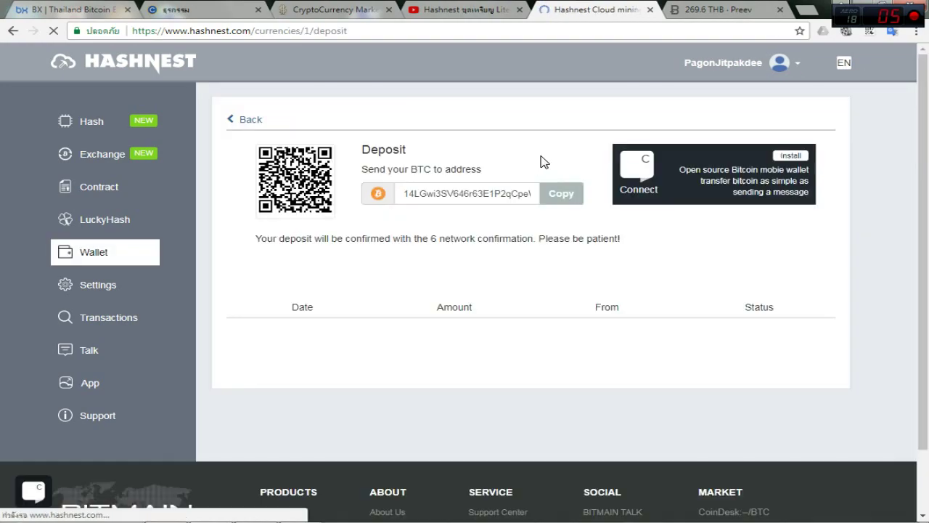
# Step: Compare the Hashnest BTC deposit address with the coins.co.th history, then go to CoinMarketCap
pyautogui.moveTo(533, 206)
pyautogui.mouseDown()
pyautogui.moveTo(466, 224)
pyautogui.moveTo(399, 171)
pyautogui.moveTo(541, 210)
pyautogui.mouseUp()
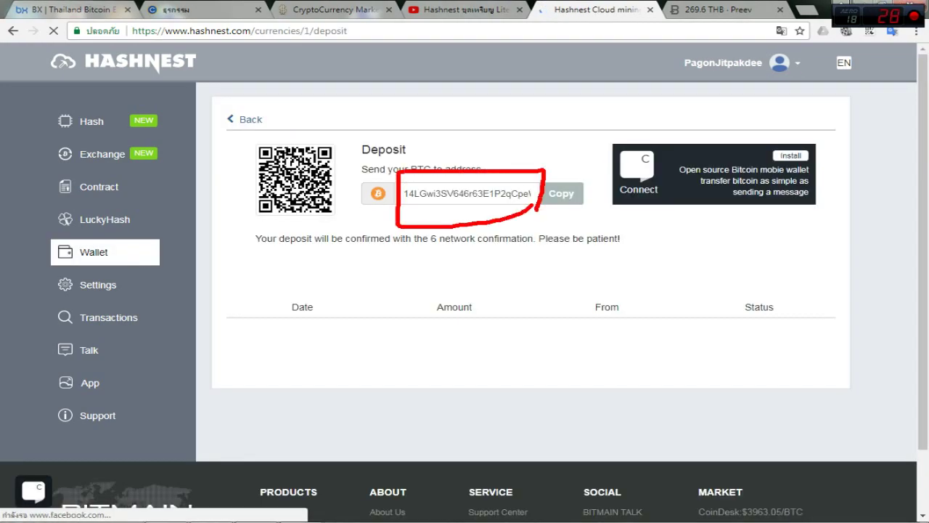
pyautogui.press('Escape')
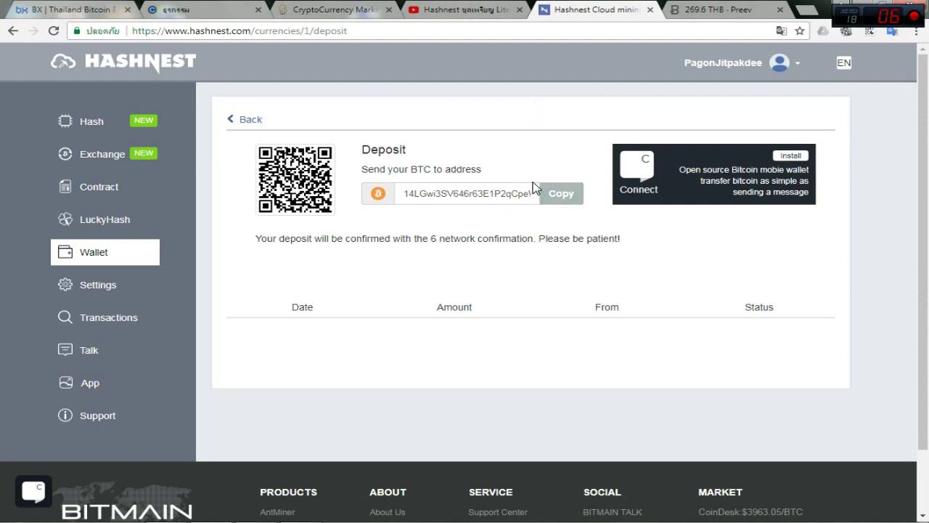
pyautogui.moveTo(533, 167)
pyautogui.mouseDown()
pyautogui.moveTo(537, 208)
pyautogui.moveTo(401, 185)
pyautogui.moveTo(494, 175)
pyautogui.mouseUp()
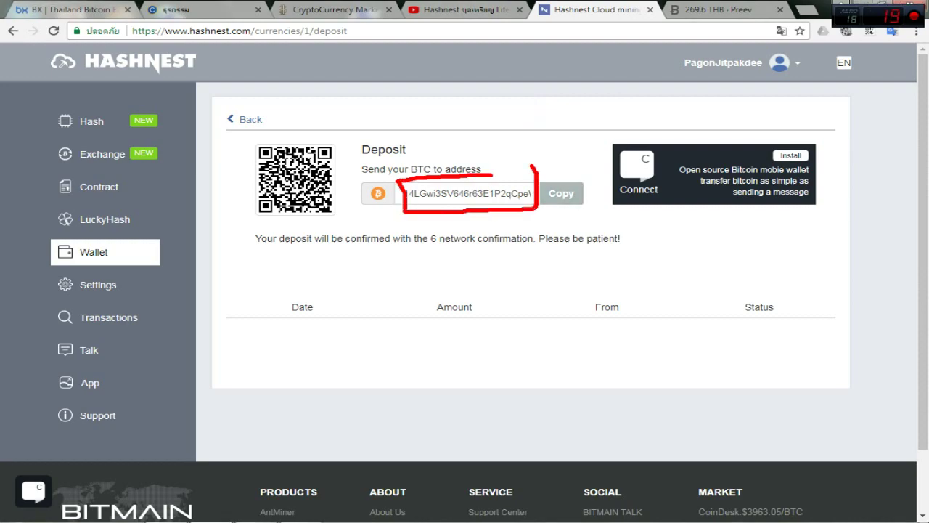
pyautogui.click(186, 10)
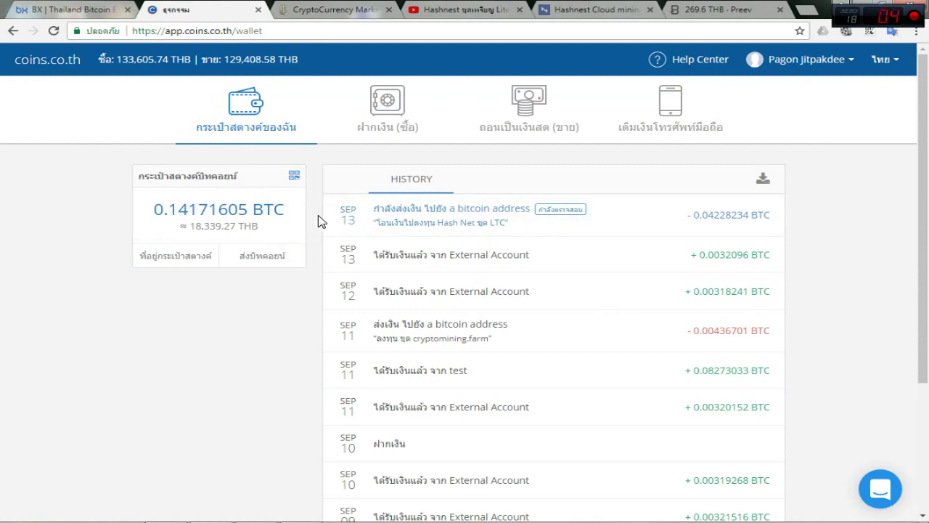
pyautogui.click(579, 8)
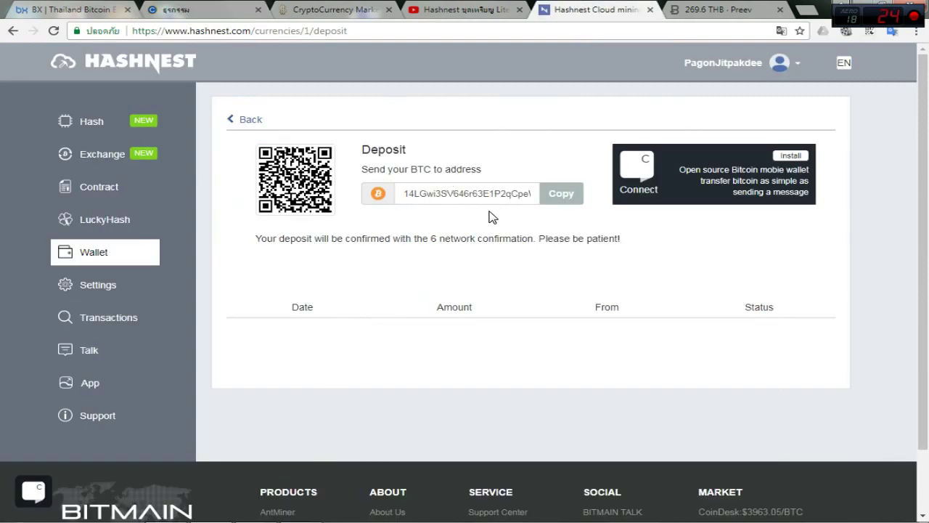
pyautogui.moveTo(508, 208)
pyautogui.mouseDown()
pyautogui.moveTo(396, 186)
pyautogui.moveTo(536, 190)
pyautogui.mouseUp()
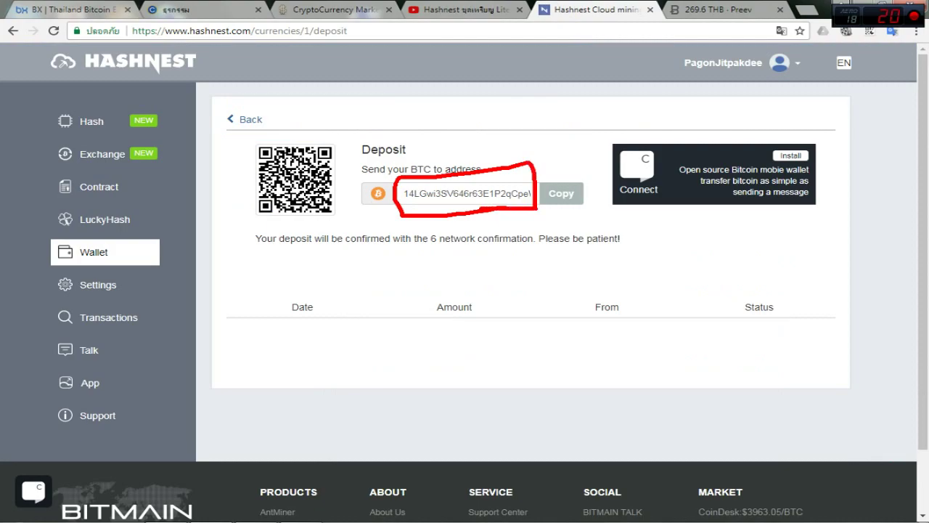
pyautogui.press('Escape')
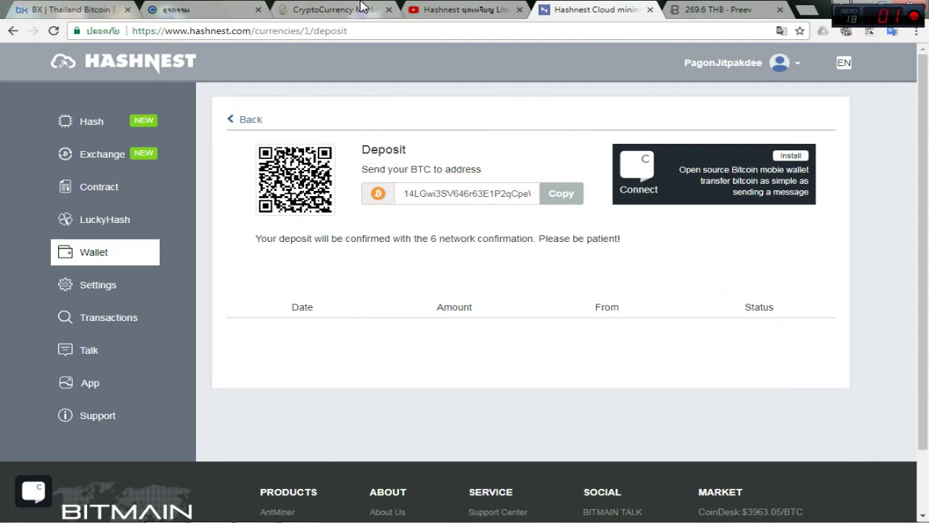
pyautogui.click(323, 12)
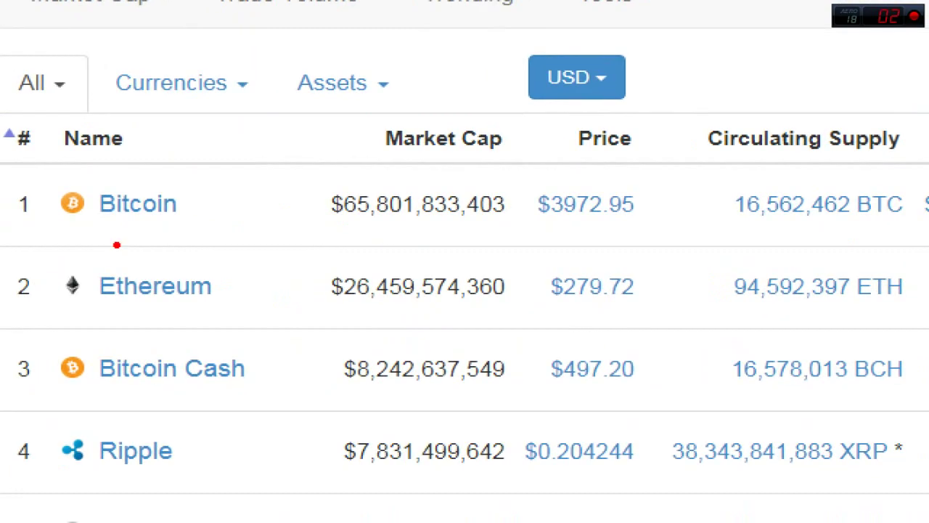
# Step: Highlight Bitcoin at rank 1 and its $3972.95 price, then return to coins.co.th wallet history
pyautogui.moveTo(110, 248)
pyautogui.mouseDown()
pyautogui.moveTo(36, 224)
pyautogui.moveTo(165, 252)
pyautogui.mouseUp()
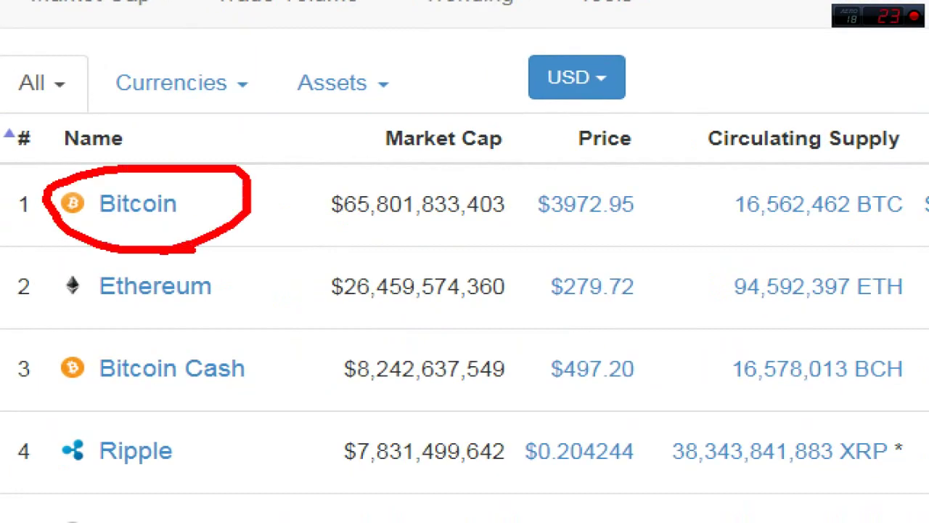
pyautogui.moveTo(662, 176)
pyautogui.mouseDown()
pyautogui.moveTo(667, 240)
pyautogui.moveTo(518, 243)
pyautogui.moveTo(528, 152)
pyautogui.moveTo(686, 169)
pyautogui.mouseUp()
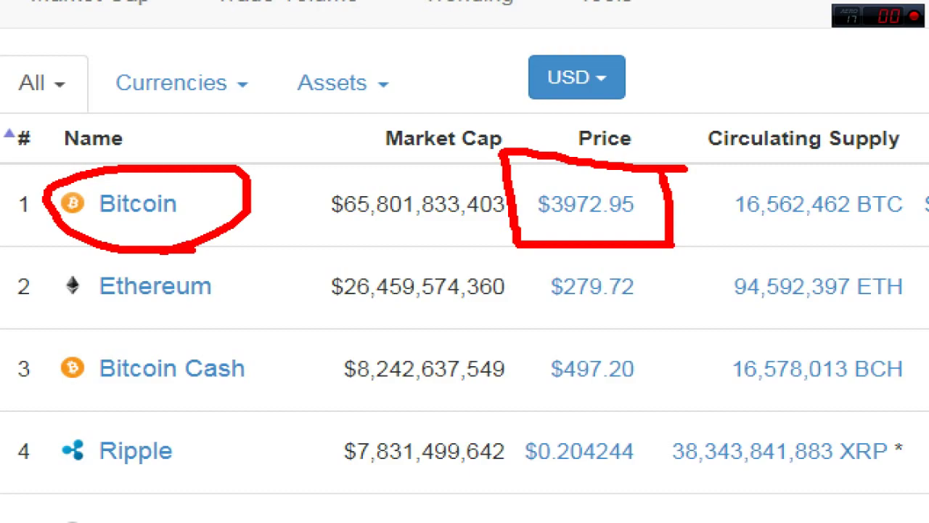
pyautogui.press('Escape')
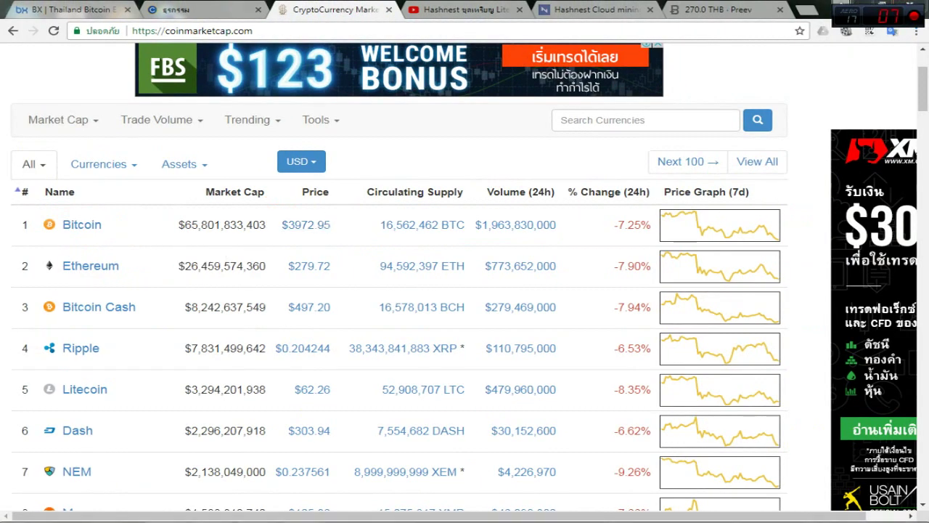
pyautogui.moveTo(348, 206)
pyautogui.mouseDown()
pyautogui.moveTo(323, 245)
pyautogui.moveTo(278, 208)
pyautogui.moveTo(361, 203)
pyautogui.mouseUp()
pyautogui.press('Escape')
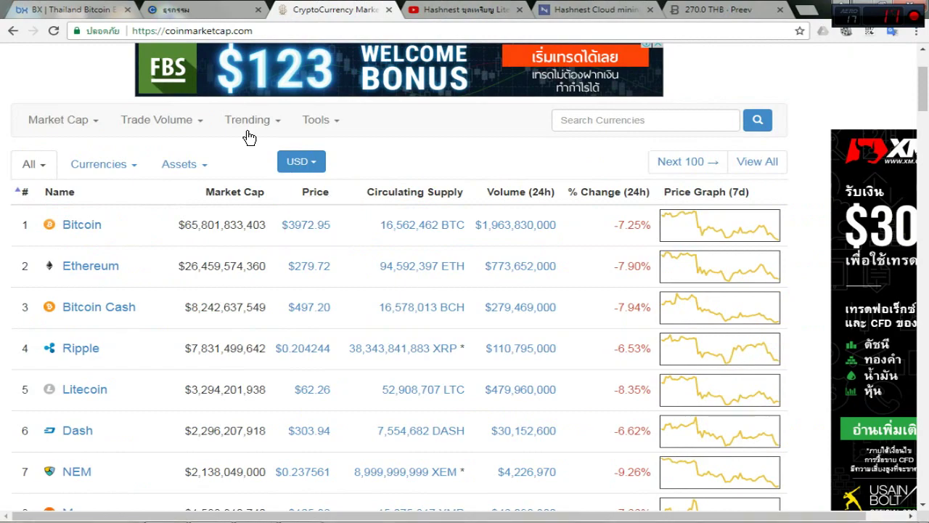
pyautogui.click(225, 7)
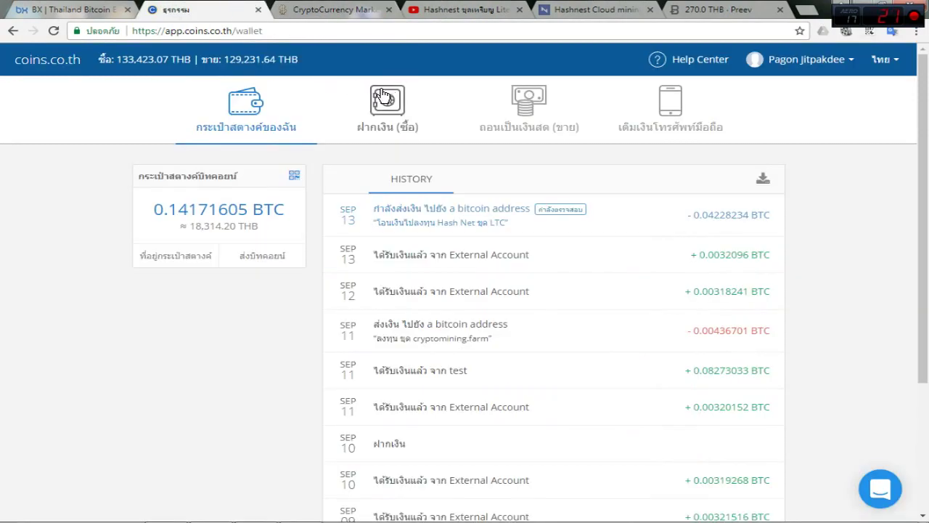
# Step: Glance over CoinMarketCap and coins.co.th history, reload the BX.in.th deposit page, and view Hashnest
pyautogui.click(341, 10)
pyautogui.moveTo(346, 202)
pyautogui.mouseDown()
pyautogui.moveTo(346, 220)
pyautogui.moveTo(274, 228)
pyautogui.moveTo(344, 201)
pyautogui.mouseUp()
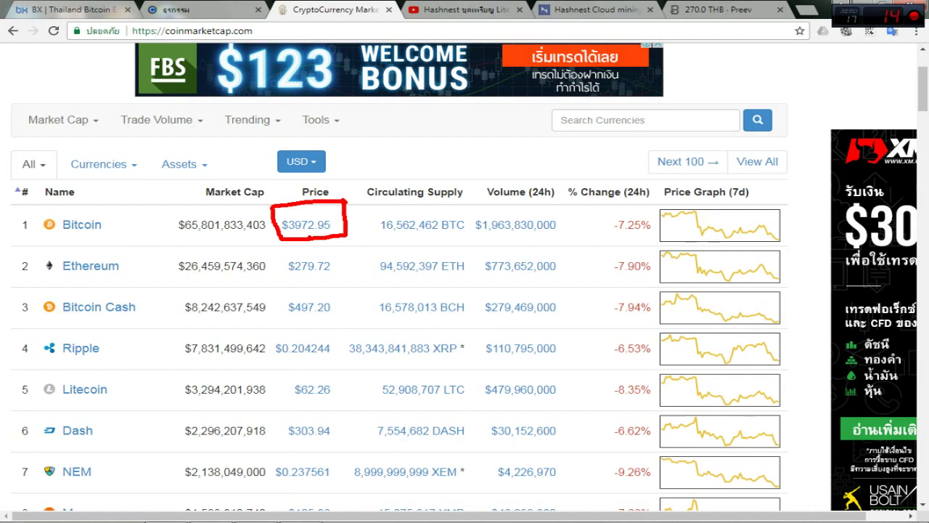
pyautogui.press('Escape')
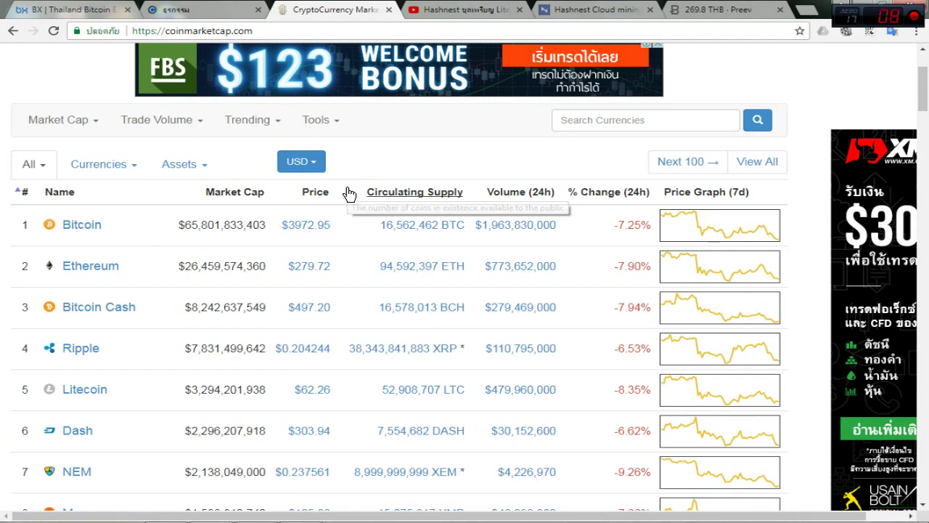
pyautogui.click(187, 6)
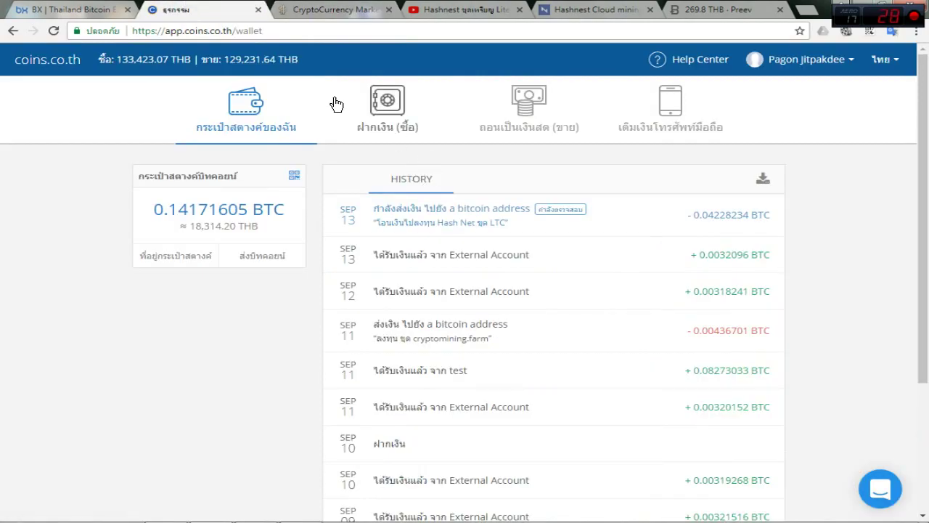
pyautogui.moveTo(351, 76)
pyautogui.mouseDown()
pyautogui.moveTo(444, 155)
pyautogui.moveTo(345, 76)
pyautogui.mouseUp()
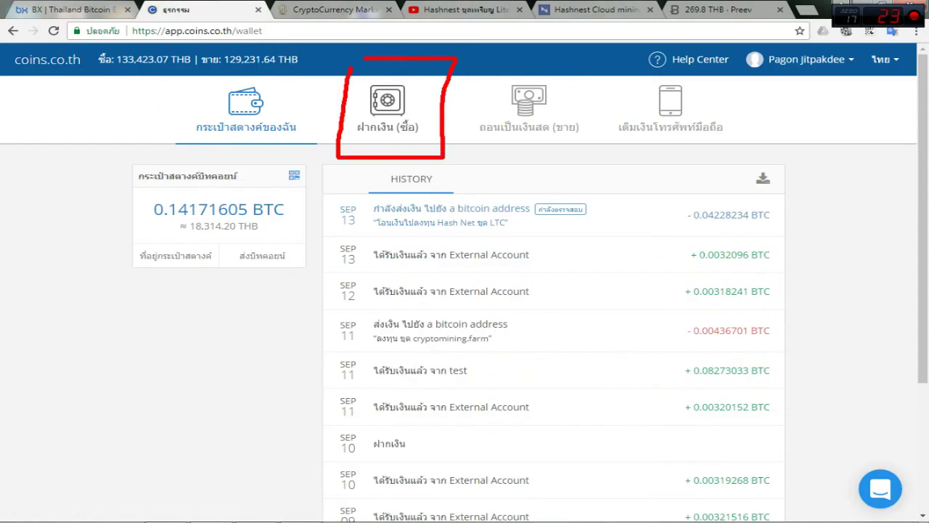
pyautogui.press('Escape')
pyautogui.click(67, 10)
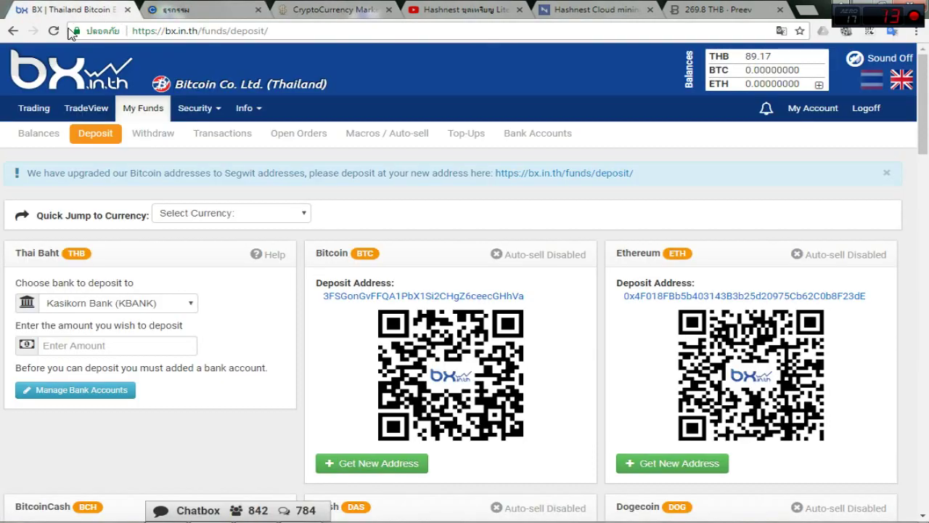
pyautogui.click(81, 138)
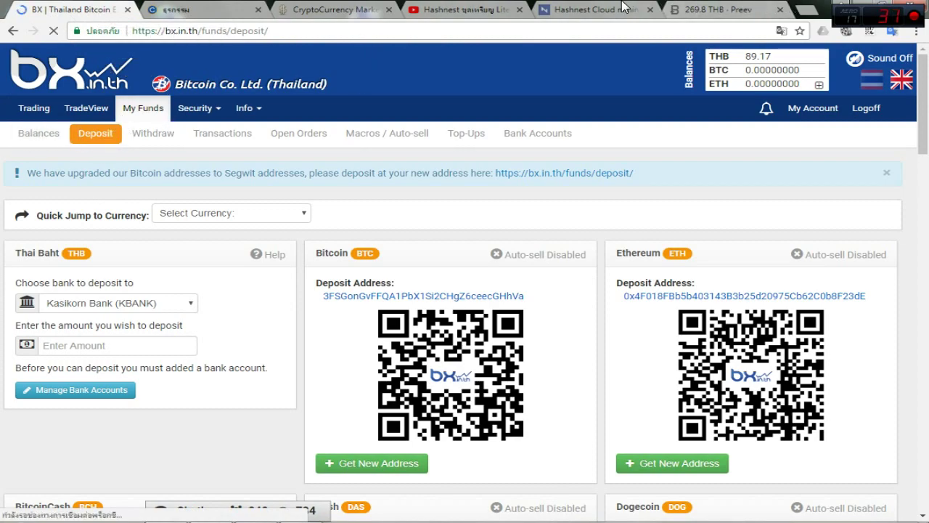
pyautogui.click(568, 8)
# Step: Open the pending Hash Net send's details, then review BX.in.th deposit addresses and balances (89.17 THB)
pyautogui.click(207, 9)
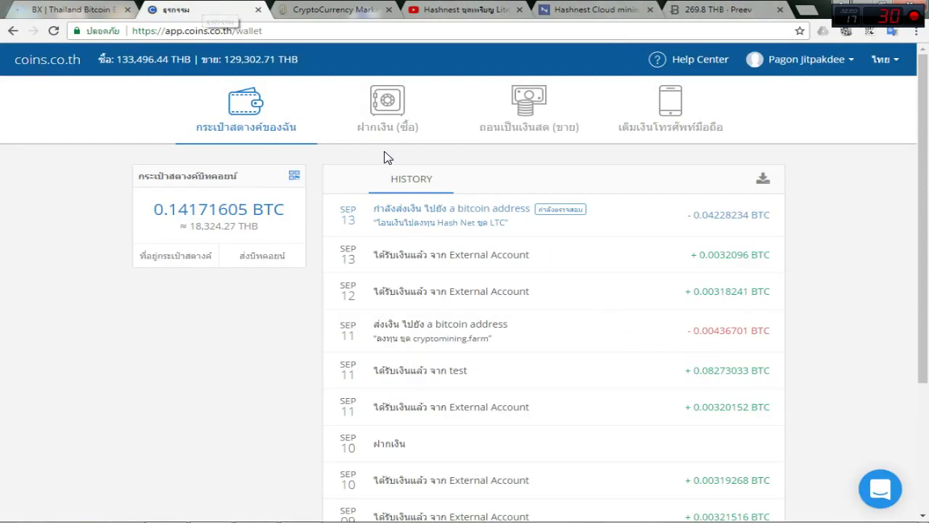
pyautogui.click(472, 218)
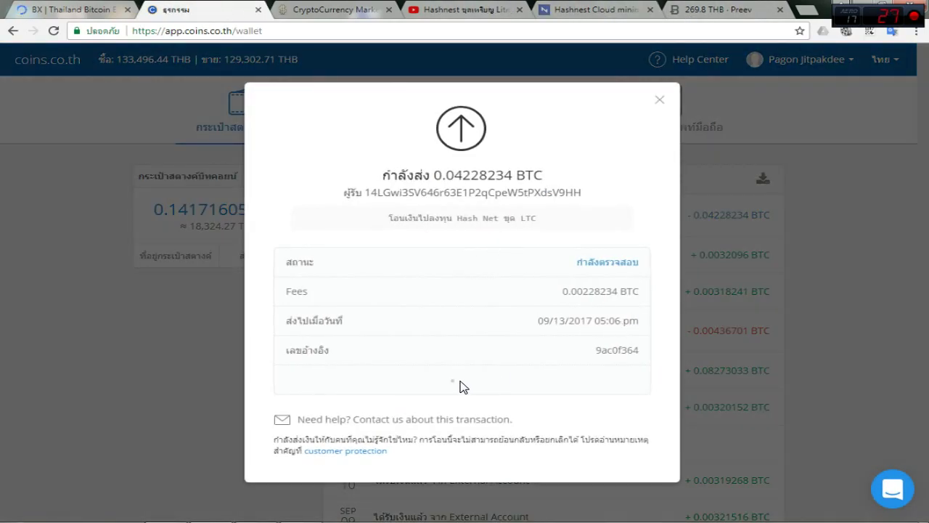
pyautogui.click(73, 8)
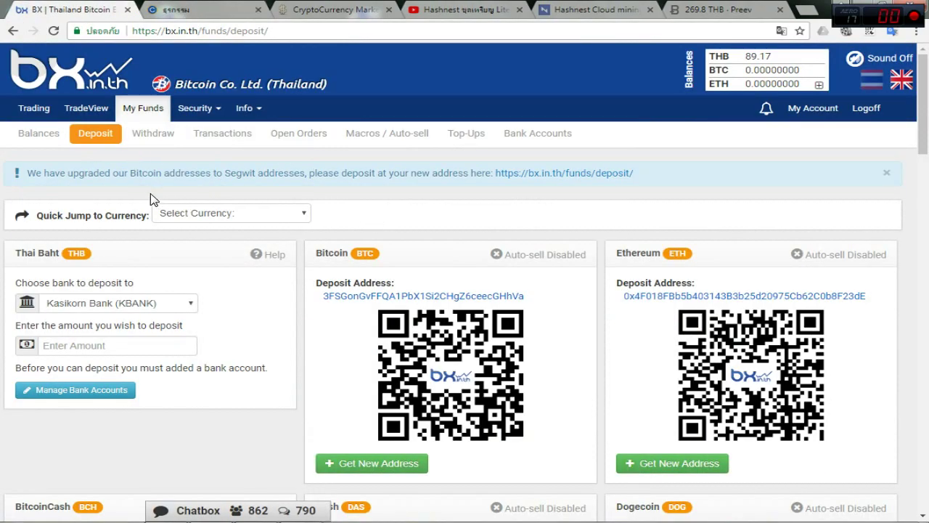
pyautogui.scroll(-1, 367, 205)
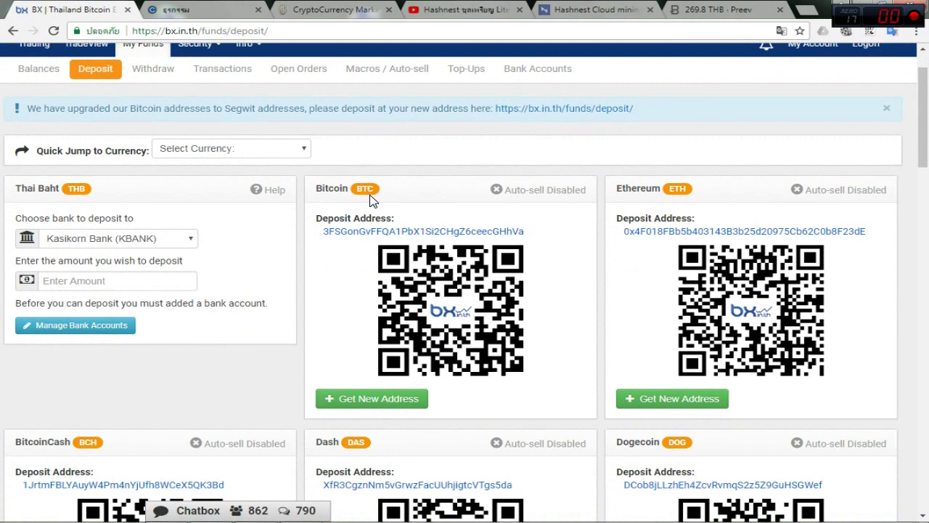
pyautogui.moveTo(555, 229)
pyautogui.mouseDown()
pyautogui.moveTo(322, 234)
pyautogui.moveTo(501, 249)
pyautogui.mouseUp()
pyautogui.moveTo(557, 246)
pyautogui.mouseDown()
pyautogui.moveTo(309, 251)
pyautogui.moveTo(341, 216)
pyautogui.moveTo(571, 249)
pyautogui.mouseUp()
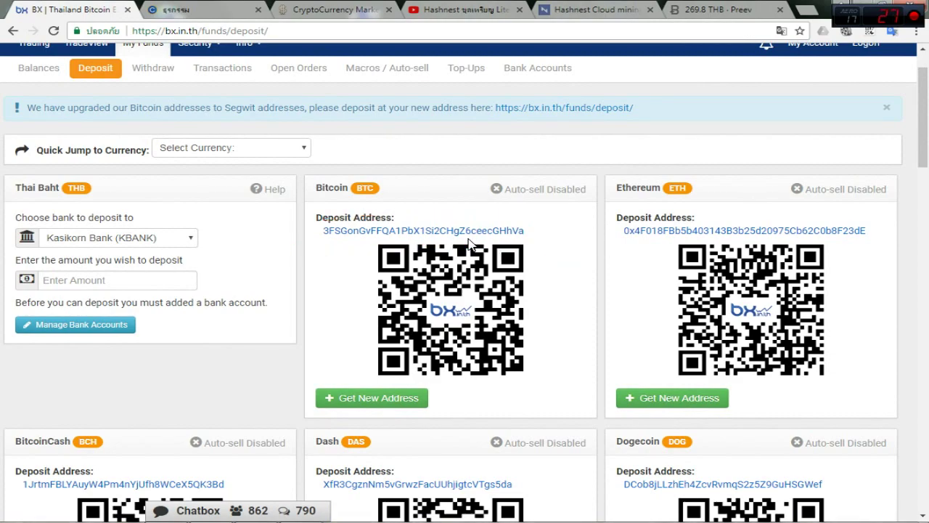
pyautogui.scroll(-3, 465, 290)
pyautogui.moveTo(276, 207)
pyautogui.mouseDown()
pyautogui.moveTo(286, 252)
pyautogui.moveTo(273, 454)
pyautogui.moveTo(19, 461)
pyautogui.moveTo(2, 193)
pyautogui.moveTo(236, 181)
pyautogui.moveTo(291, 233)
pyautogui.moveTo(288, 245)
pyautogui.mouseUp()
pyautogui.scroll(4, 239, 254)
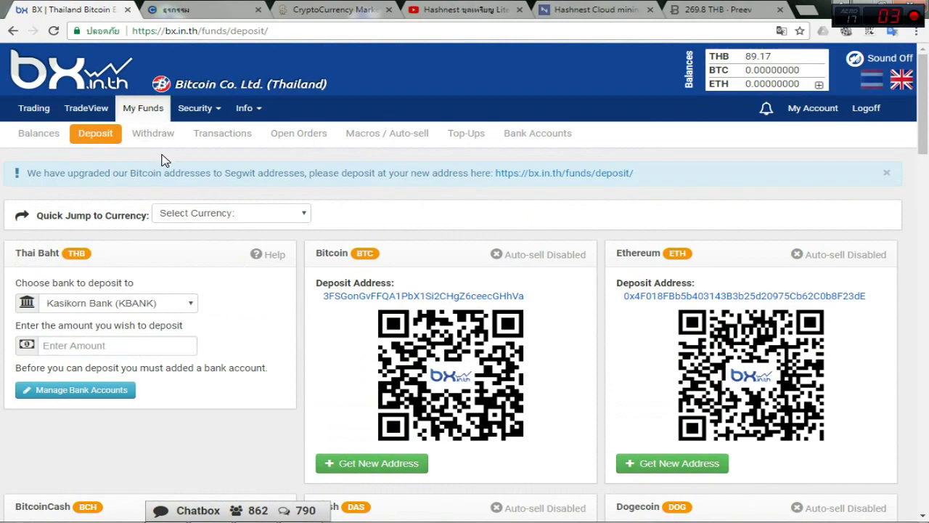
pyautogui.moveTo(185, 149)
pyautogui.mouseDown()
pyautogui.moveTo(149, 154)
pyautogui.moveTo(129, 124)
pyautogui.moveTo(186, 134)
pyautogui.mouseUp()
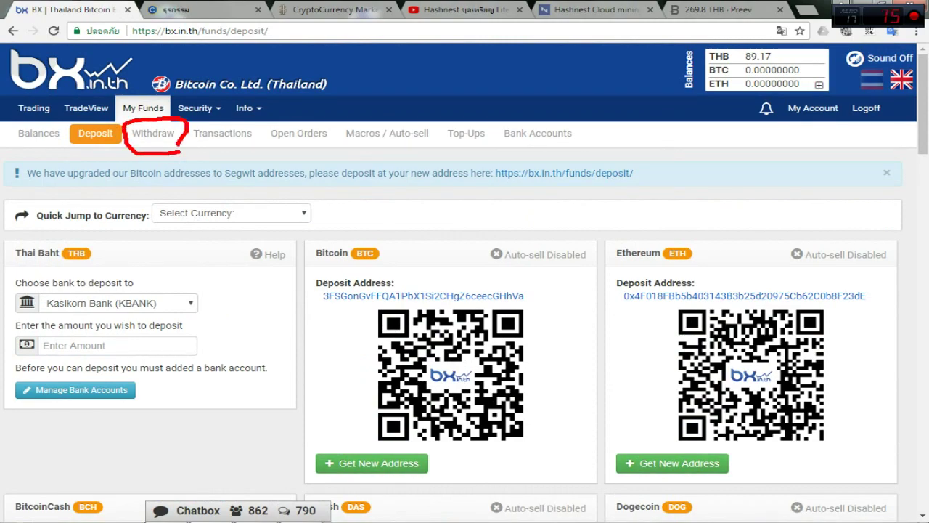
# Step: Open BX.in.th's withdrawal page and pick Bitcoin as the currency to withdraw
pyautogui.click(166, 136)
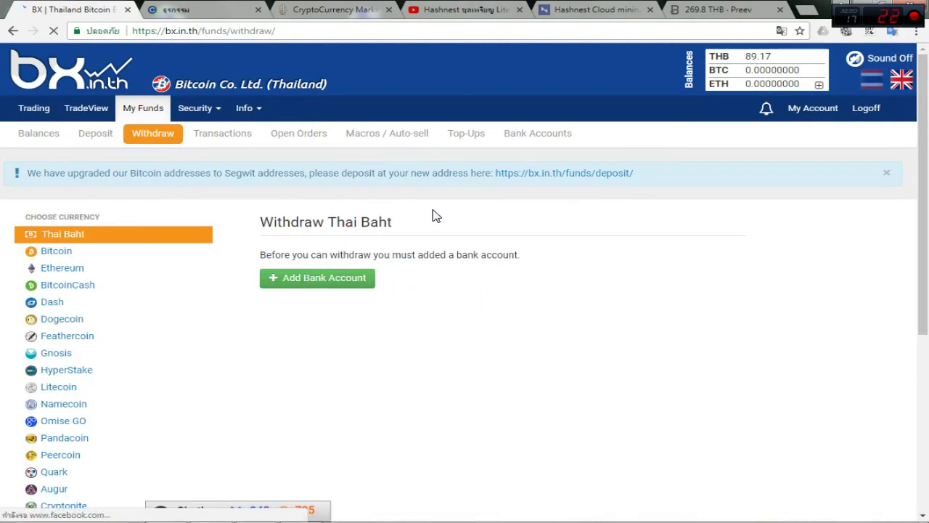
pyautogui.moveTo(104, 254)
pyautogui.mouseDown()
pyautogui.moveTo(18, 267)
pyautogui.moveTo(116, 242)
pyautogui.moveTo(94, 263)
pyautogui.mouseUp()
pyautogui.click(78, 259)
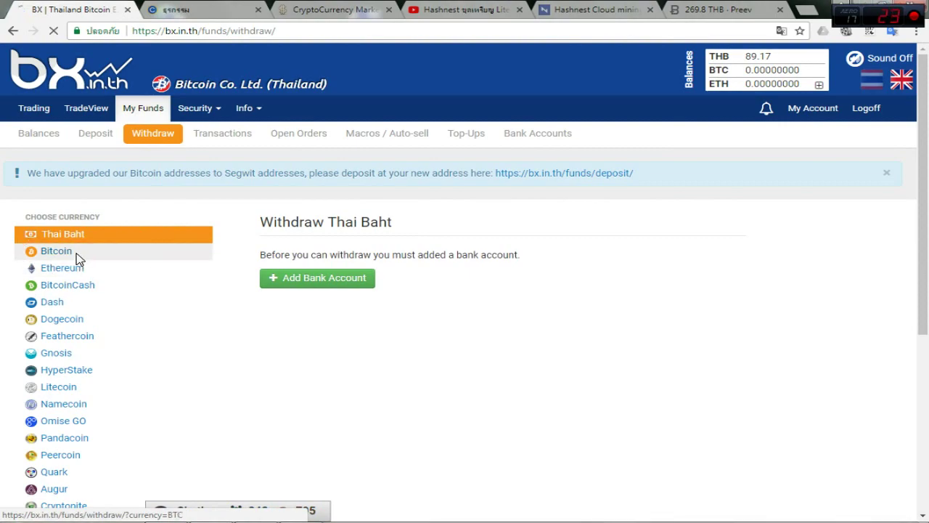
pyautogui.scroll(-1, 479, 219)
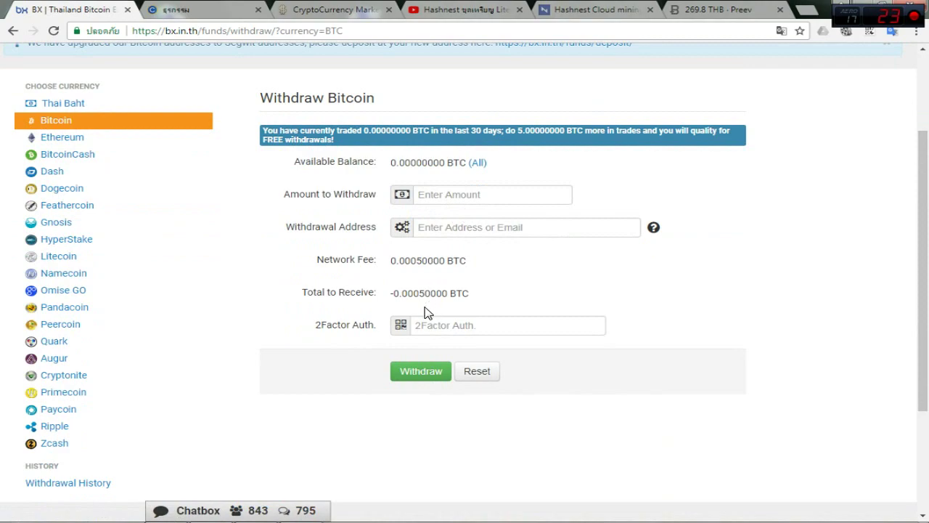
# Step: Enter 1 BTC as the withdrawal amount, leaving 0.99950000 BTC to receive
pyautogui.moveTo(533, 237)
pyautogui.mouseDown()
pyautogui.moveTo(450, 241)
pyautogui.moveTo(395, 226)
pyautogui.moveTo(603, 207)
pyautogui.moveTo(733, 232)
pyautogui.moveTo(495, 250)
pyautogui.mouseUp()
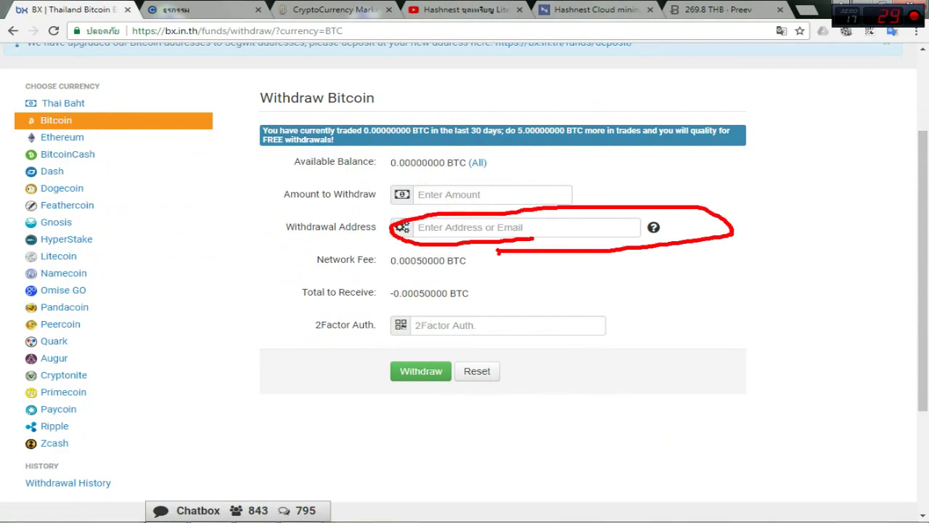
pyautogui.press('Escape')
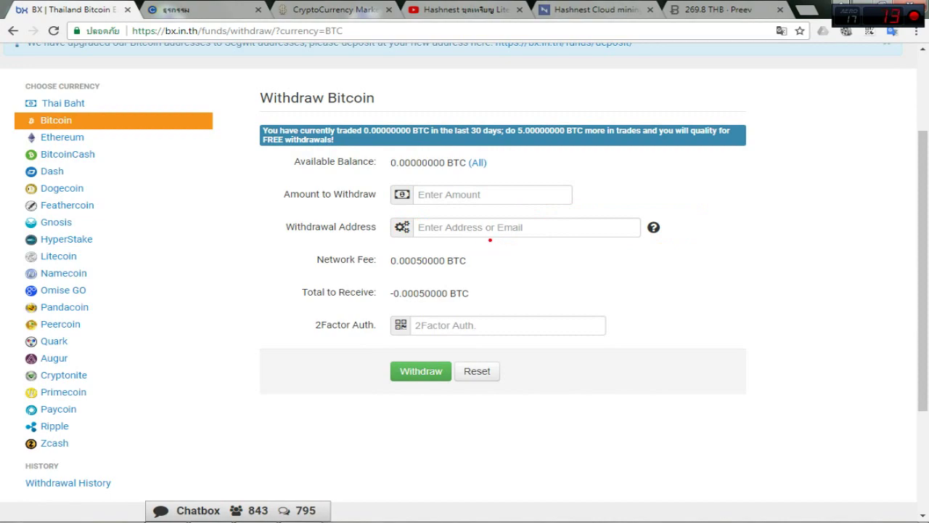
pyautogui.moveTo(467, 244)
pyautogui.mouseDown()
pyautogui.moveTo(412, 218)
pyautogui.moveTo(660, 211)
pyautogui.moveTo(478, 242)
pyautogui.mouseUp()
pyautogui.press('Escape')
pyautogui.moveTo(479, 205)
pyautogui.mouseDown()
pyautogui.moveTo(421, 205)
pyautogui.moveTo(551, 167)
pyautogui.moveTo(392, 193)
pyautogui.mouseUp()
pyautogui.press('Escape')
pyautogui.click(511, 201)
pyautogui.write('1')
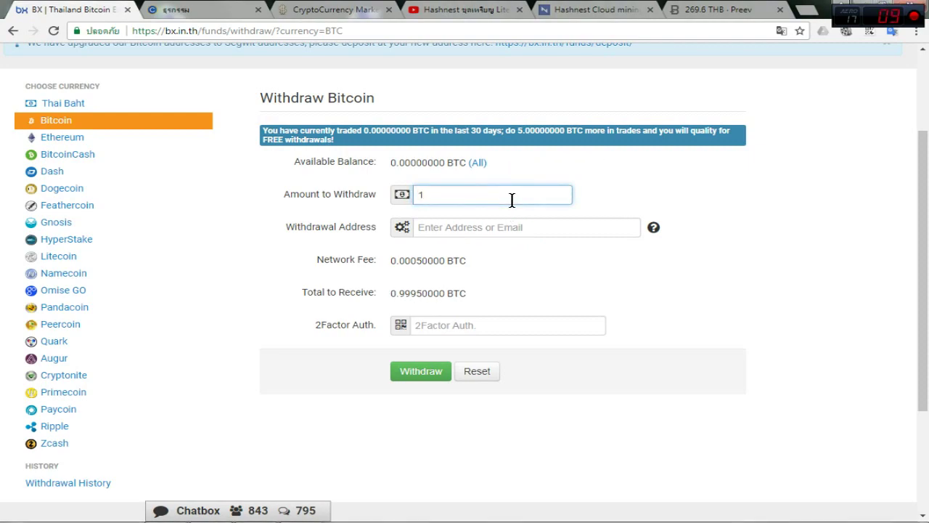
pyautogui.moveTo(484, 198)
pyautogui.mouseDown()
pyautogui.moveTo(448, 176)
pyautogui.moveTo(472, 208)
pyautogui.mouseUp()
pyautogui.press('Escape')
pyautogui.moveTo(414, 274); pyautogui.dragTo(369, 273)
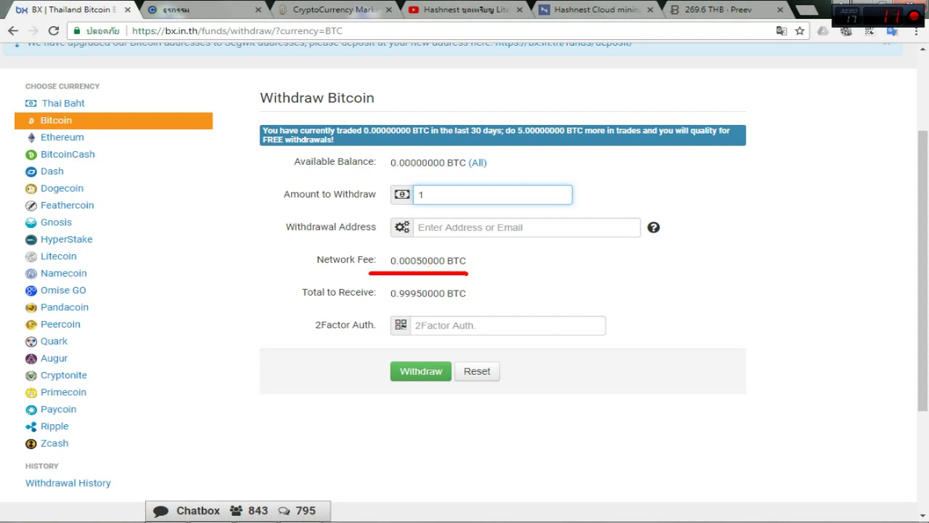
pyautogui.moveTo(383, 272)
pyautogui.mouseDown()
pyautogui.moveTo(451, 247)
pyautogui.moveTo(380, 243)
pyautogui.moveTo(477, 274)
pyautogui.mouseUp()
pyautogui.press('e')
pyautogui.press('e')
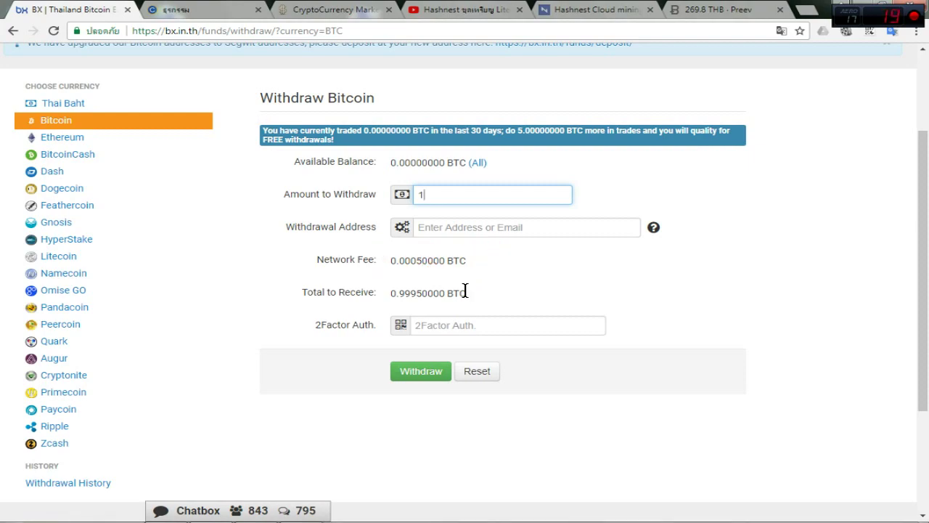
pyautogui.moveTo(458, 307)
pyautogui.mouseDown()
pyautogui.moveTo(374, 293)
pyautogui.moveTo(427, 273)
pyautogui.moveTo(481, 285)
pyautogui.mouseUp()
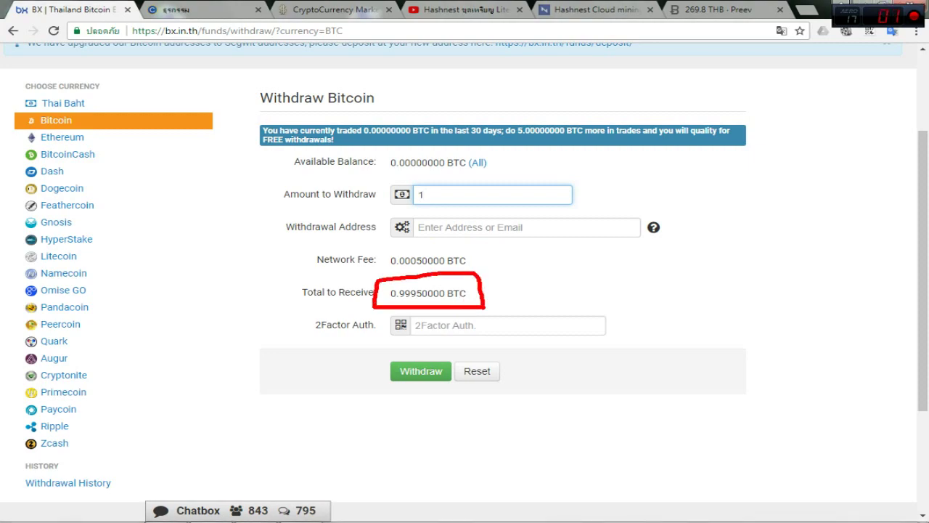
pyautogui.press('e')
pyautogui.moveTo(466, 206)
pyautogui.mouseDown()
pyautogui.moveTo(396, 206)
pyautogui.moveTo(456, 172)
pyautogui.mouseUp()
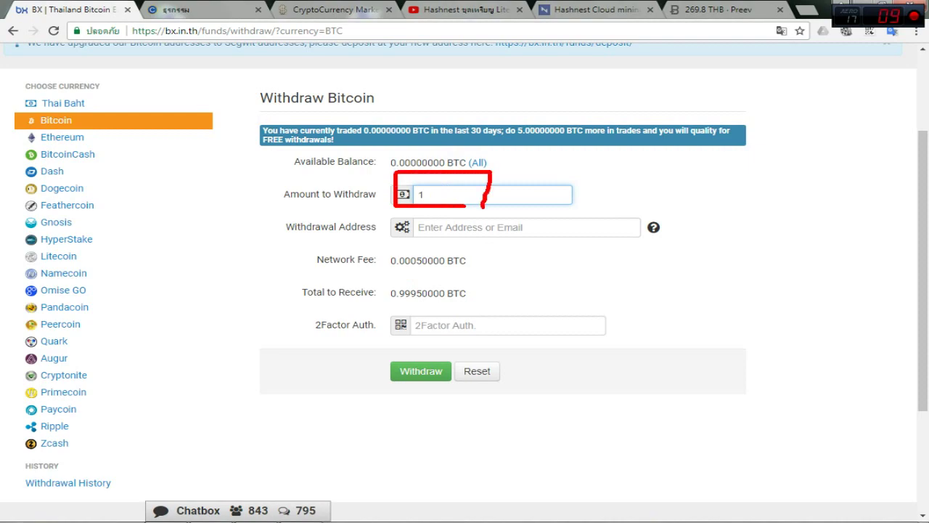
pyautogui.moveTo(483, 205); pyautogui.dragTo(453, 210)
pyautogui.moveTo(453, 306)
pyautogui.mouseDown()
pyautogui.moveTo(383, 308)
pyautogui.moveTo(443, 277)
pyautogui.moveTo(447, 241)
pyautogui.moveTo(465, 280)
pyautogui.mouseUp()
pyautogui.press('e')
# Step: Highlight the 0.0005 BTC network fee and total to receive on the BX withdraw form
pyautogui.press('Escape')
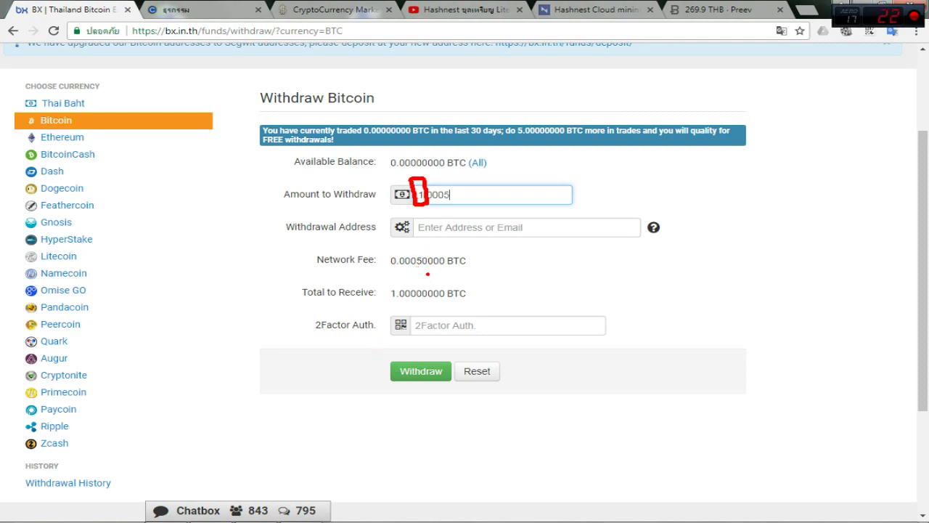
pyautogui.moveTo(428, 274)
pyautogui.mouseDown()
pyautogui.moveTo(465, 256)
pyautogui.moveTo(508, 272)
pyautogui.moveTo(454, 182)
pyautogui.mouseUp()
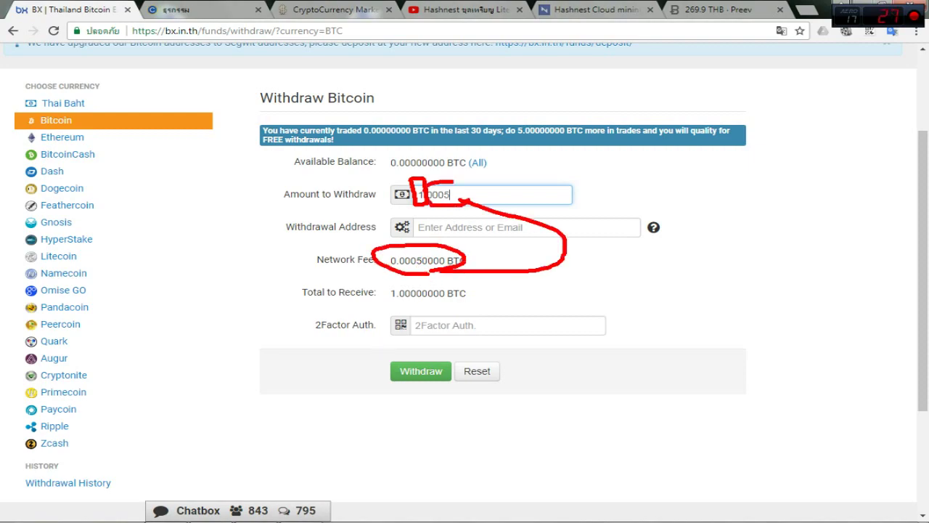
pyautogui.moveTo(385, 294)
pyautogui.mouseDown()
pyautogui.moveTo(491, 284)
pyautogui.moveTo(379, 302)
pyautogui.mouseUp()
pyautogui.press('Escape')
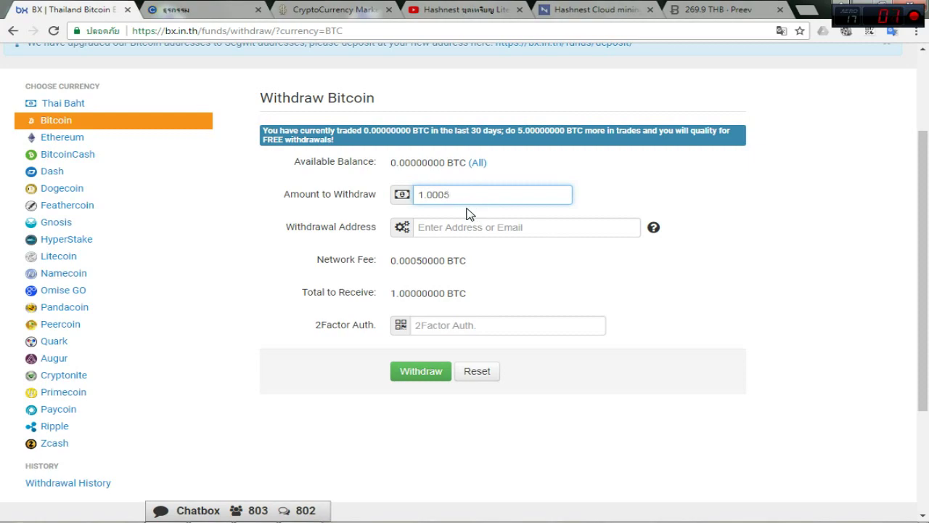
pyautogui.moveTo(582, 102)
pyautogui.mouseDown()
pyautogui.moveTo(595, 381)
pyautogui.moveTo(268, 432)
pyautogui.moveTo(744, 124)
pyautogui.mouseUp()
pyautogui.moveTo(457, 270)
pyautogui.mouseDown()
pyautogui.moveTo(708, 205)
pyautogui.moveTo(505, 198)
pyautogui.moveTo(485, 170)
pyautogui.moveTo(479, 212)
pyautogui.mouseUp()
# Step: Return to the coins.co.th wallet history showing the pending 0.04228234 BTC send
pyautogui.scroll(-3, 324, 261)
pyautogui.scroll(5, 311, 266)
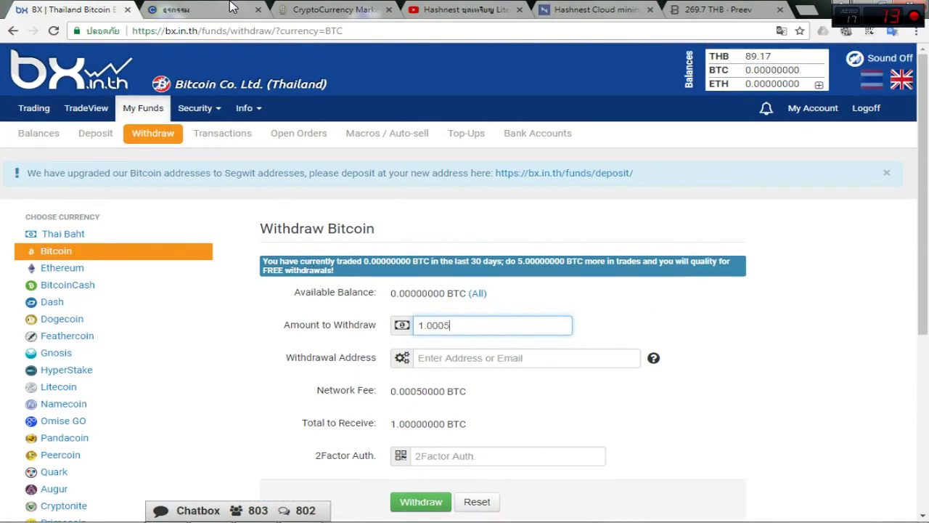
pyautogui.click(232, 7)
pyautogui.click(660, 99)
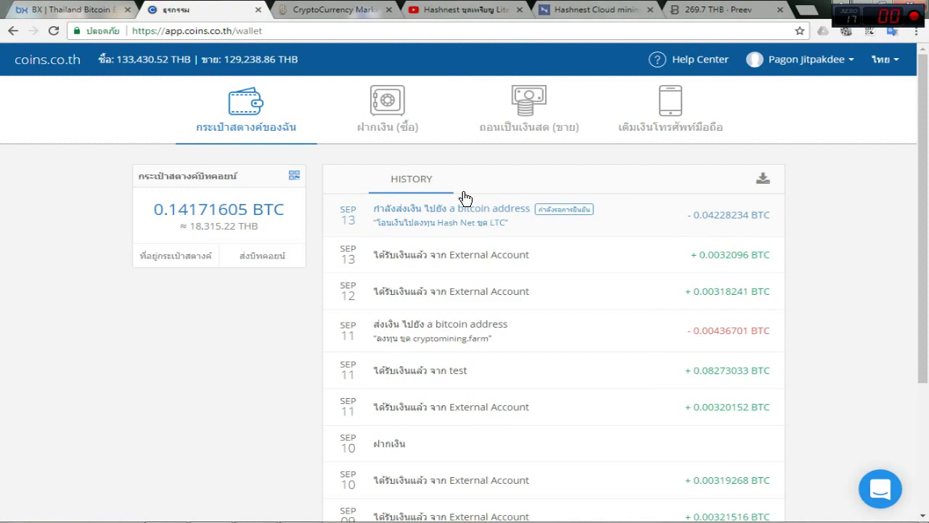
# Step: Open the Hashnest wallet and highlight the 0.0 BTC balance row and Exchange section
pyautogui.click(587, 7)
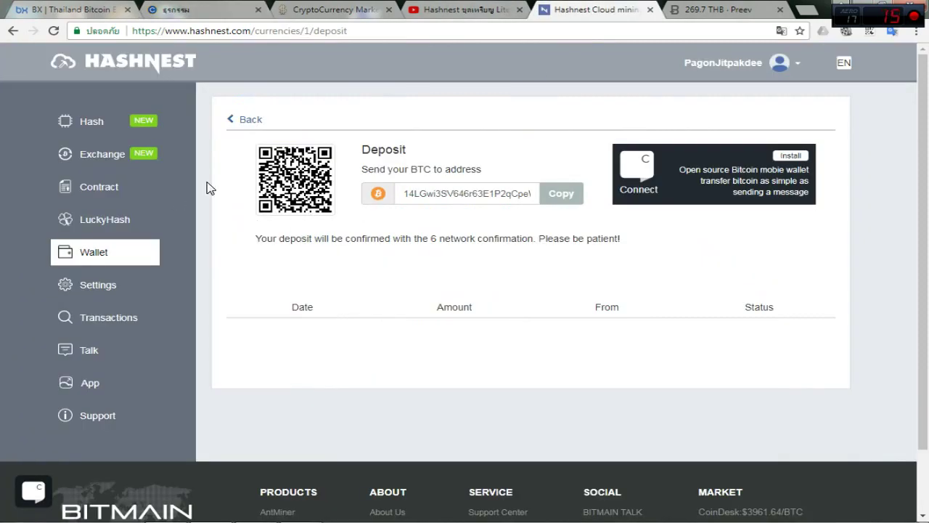
pyautogui.click(116, 258)
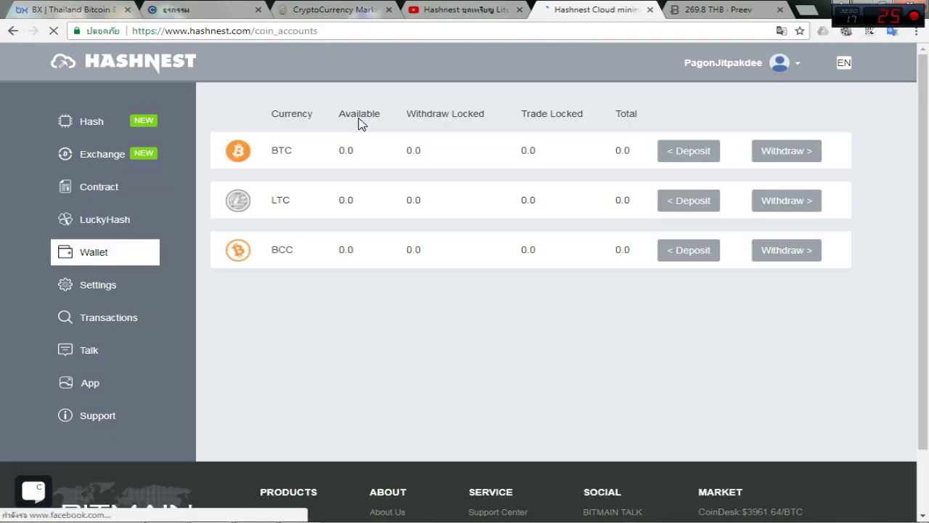
pyautogui.moveTo(442, 186)
pyautogui.mouseDown()
pyautogui.moveTo(330, 181)
pyautogui.moveTo(330, 120)
pyautogui.moveTo(686, 149)
pyautogui.moveTo(354, 207)
pyautogui.mouseUp()
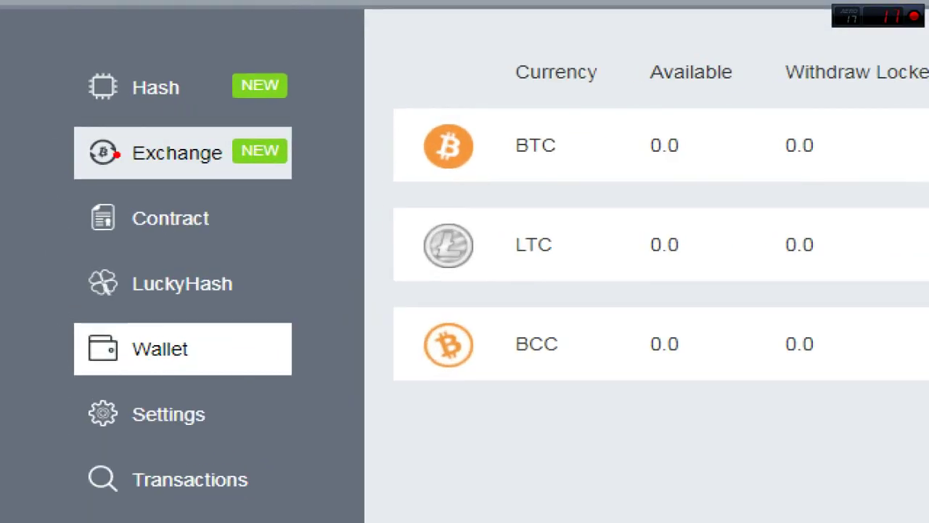
pyautogui.moveTo(48, 166); pyautogui.dragTo(126, 163)
pyautogui.moveTo(225, 172)
pyautogui.mouseDown()
pyautogui.moveTo(330, 188)
pyautogui.moveTo(91, 192)
pyautogui.mouseUp()
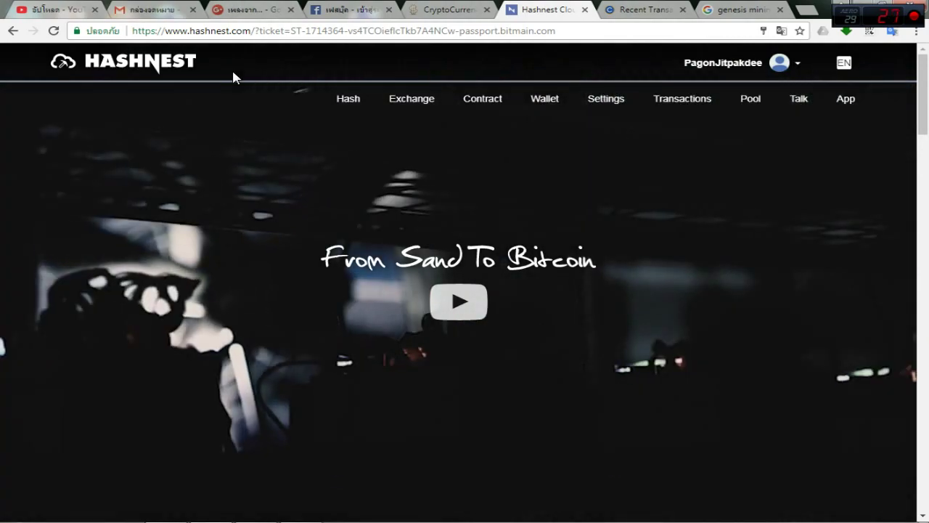
# Step: Go to coins.co.th transactions and mark the -0.04228234 BTC send to Hashnest
pyautogui.moveTo(222, 50)
pyautogui.mouseDown()
pyautogui.moveTo(266, 106)
pyautogui.moveTo(236, 35)
pyautogui.mouseUp()
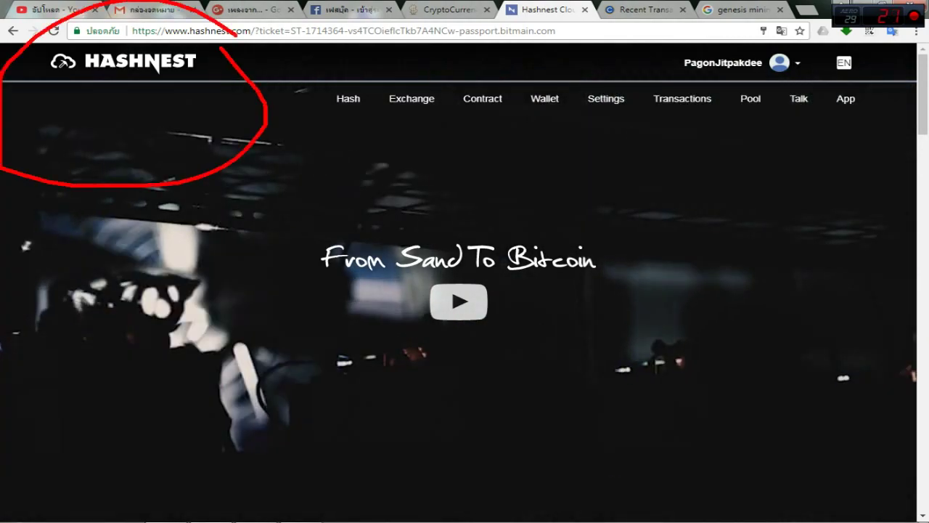
pyautogui.press('Escape')
pyautogui.hotkey('ctrl', 'Tab')
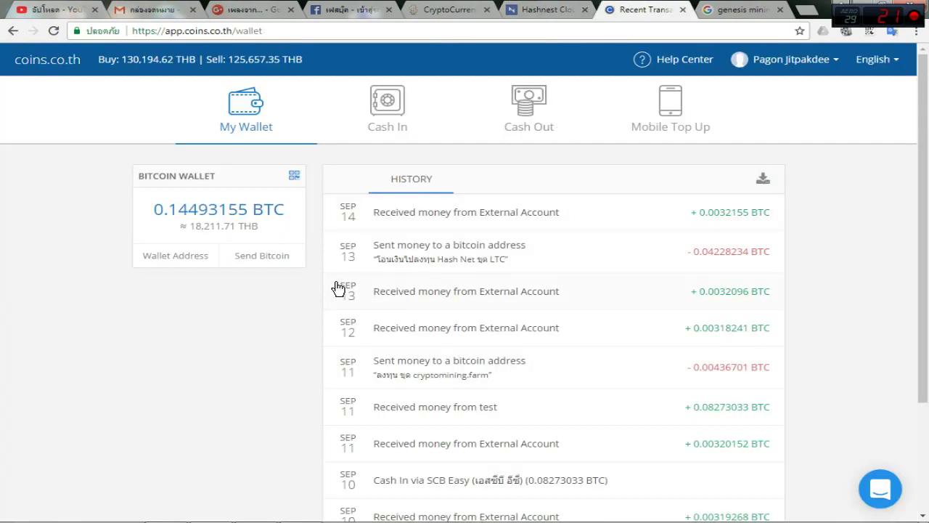
pyautogui.moveTo(803, 262)
pyautogui.mouseDown()
pyautogui.moveTo(658, 283)
pyautogui.moveTo(305, 276)
pyautogui.moveTo(812, 234)
pyautogui.moveTo(861, 241)
pyautogui.mouseUp()
pyautogui.press('Escape')
# Step: Confirm the 0.04228234 BTC send details show Complete, then return to Hashnest's home page
pyautogui.click(629, 240)
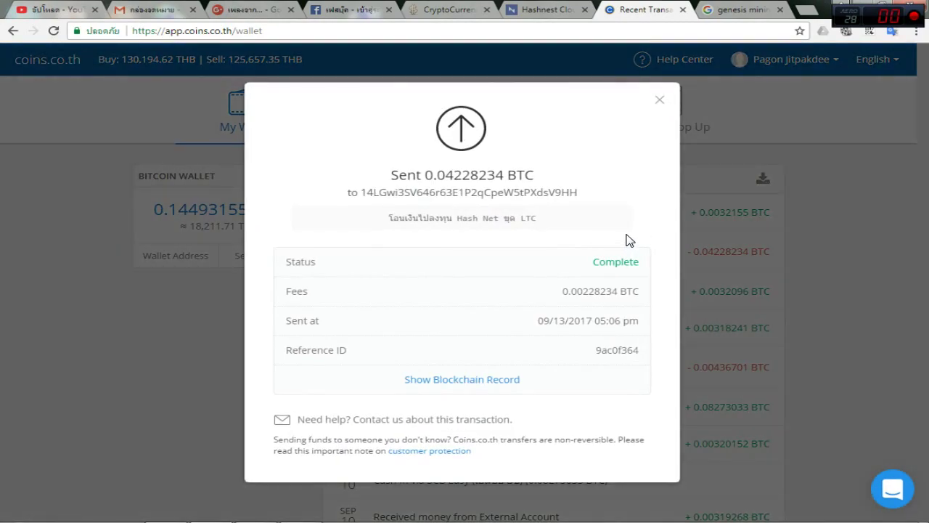
pyautogui.moveTo(495, 186)
pyautogui.mouseDown()
pyautogui.moveTo(556, 169)
pyautogui.moveTo(508, 195)
pyautogui.mouseUp()
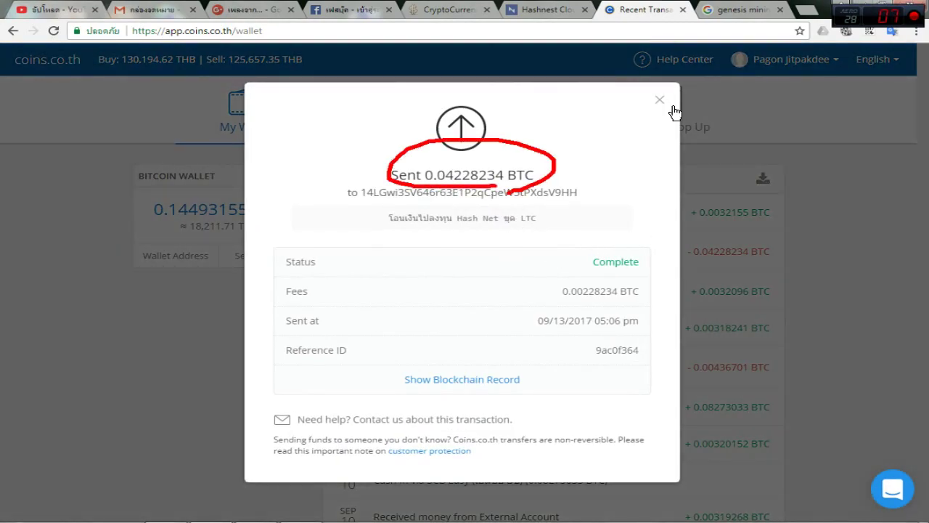
pyautogui.press('Escape')
pyautogui.click(665, 102)
pyautogui.click(548, 9)
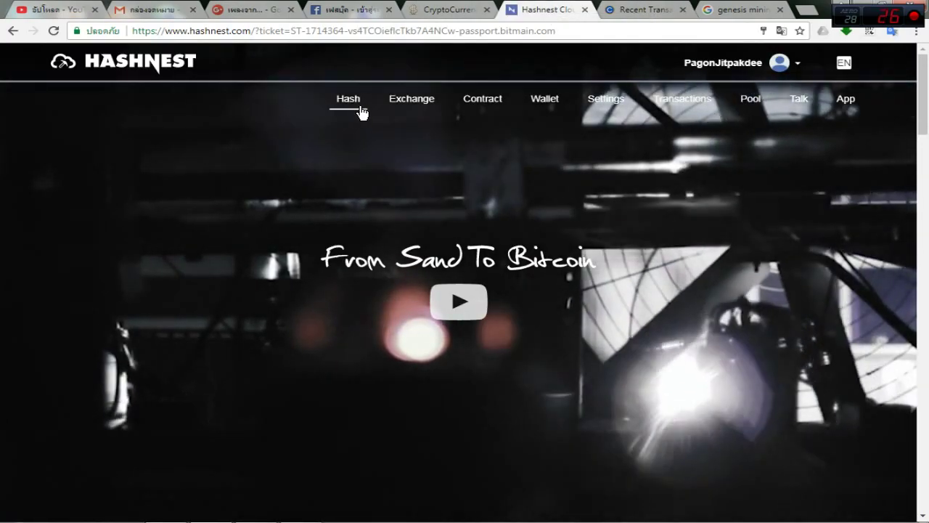
pyautogui.scroll(-3, 100, 138)
pyautogui.scroll(-15, 73, 151)
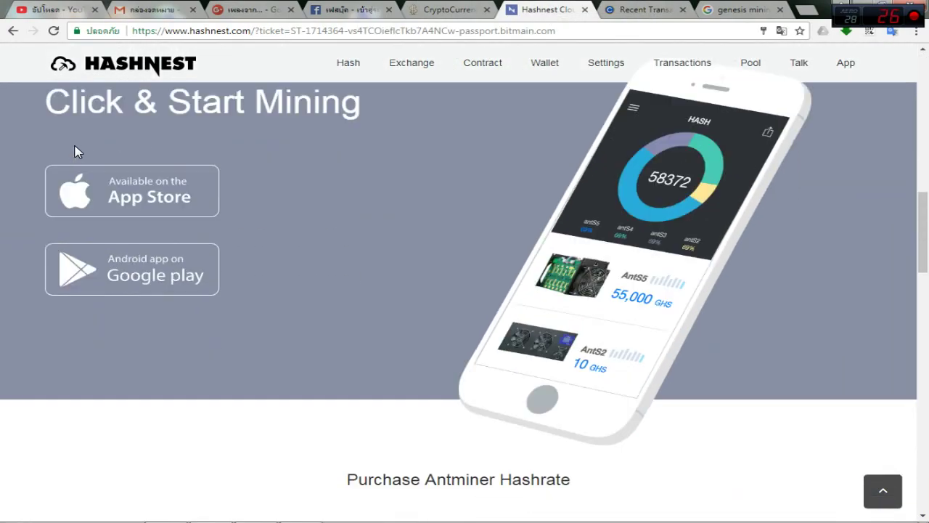
pyautogui.scroll(15, 97, 249)
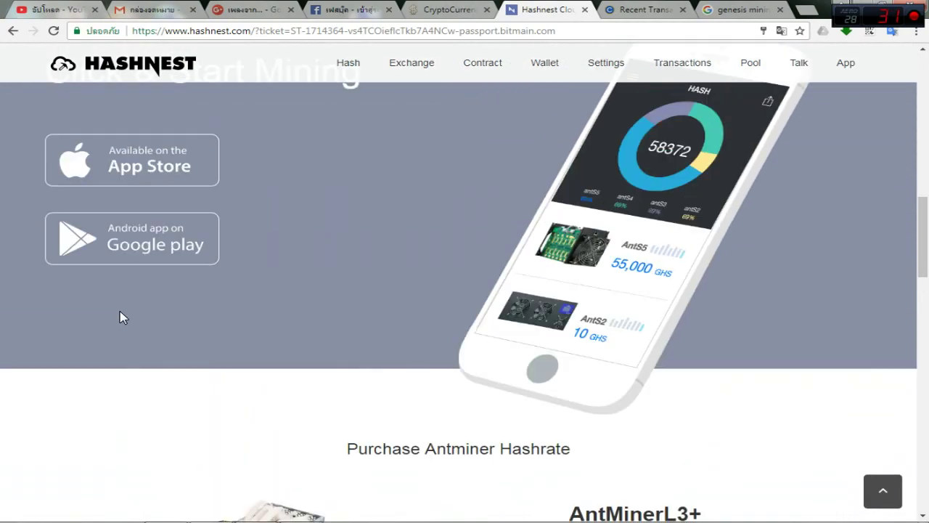
pyautogui.scroll(5, 95, 317)
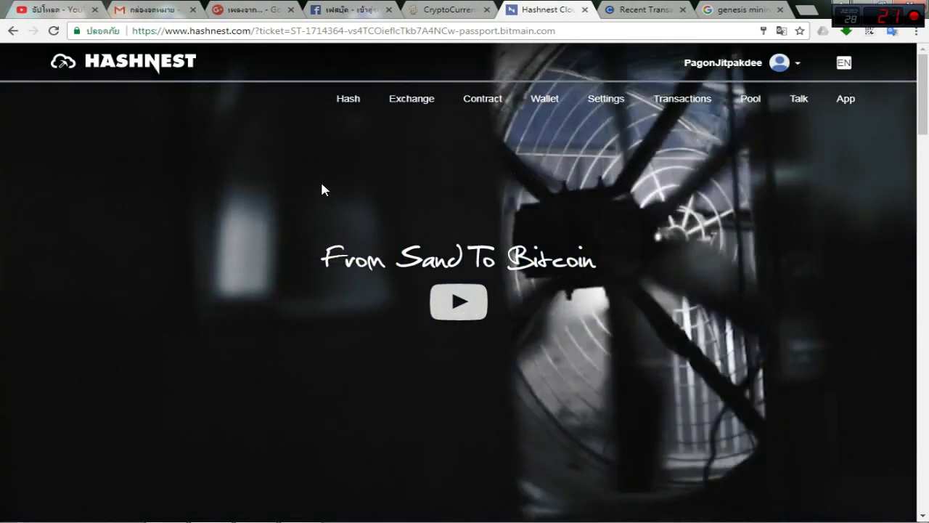
pyautogui.click(640, 10)
pyautogui.click(529, 6)
pyautogui.moveTo(504, 108)
pyautogui.mouseDown()
pyautogui.moveTo(368, 90)
pyautogui.moveTo(484, 242)
pyautogui.moveTo(445, 195)
pyautogui.mouseUp()
pyautogui.press('Escape')
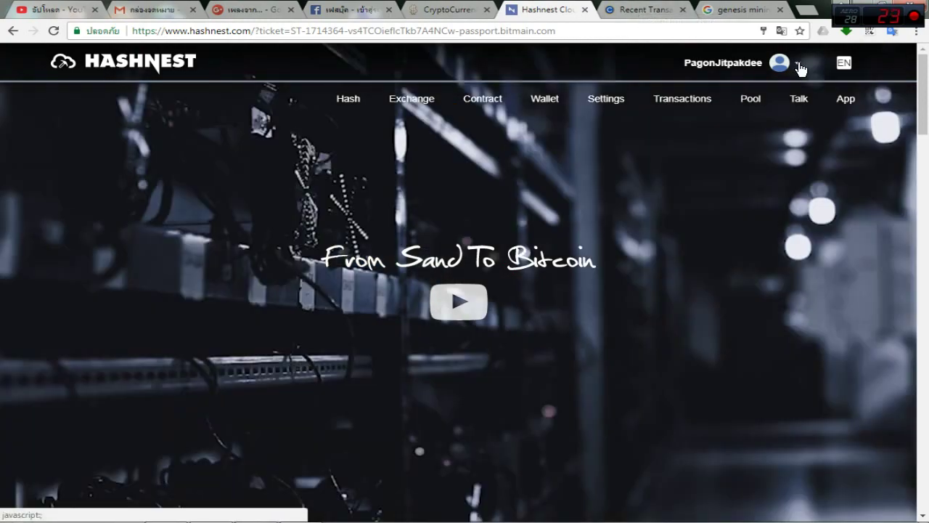
pyautogui.click(798, 63)
pyautogui.moveTo(861, 106)
pyautogui.mouseDown()
pyautogui.moveTo(703, 90)
pyautogui.moveTo(876, 88)
pyautogui.mouseUp()
pyautogui.press('Escape')
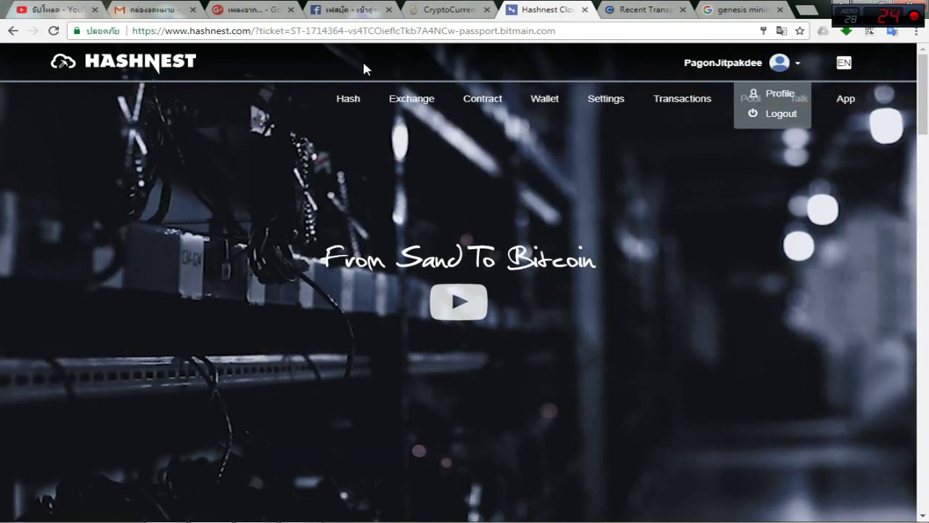
pyautogui.moveTo(358, 51)
pyautogui.mouseDown()
pyautogui.moveTo(377, 105)
pyautogui.moveTo(271, 135)
pyautogui.moveTo(356, 52)
pyautogui.mouseUp()
pyautogui.press('Escape')
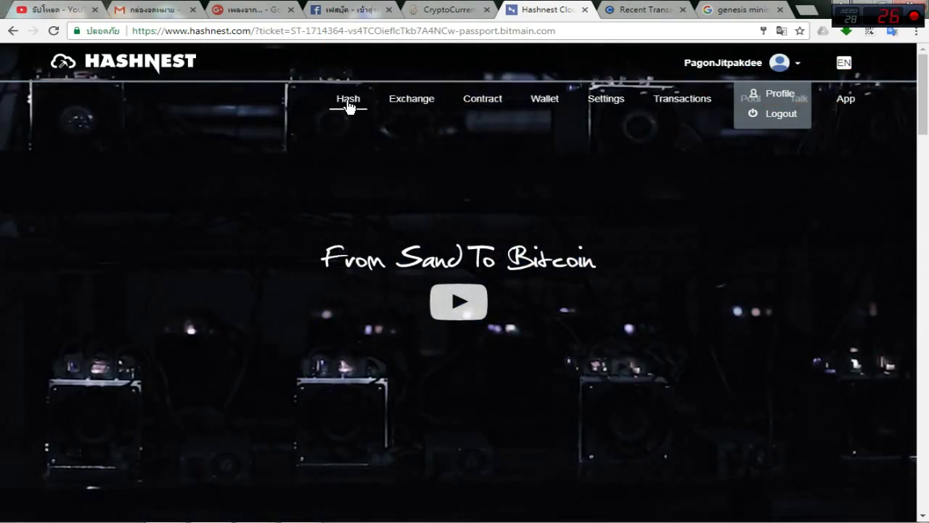
# Step: Open Hashnest's AntS9 Market page with its buy form and 0.00007772 BTC price
pyautogui.click(348, 99)
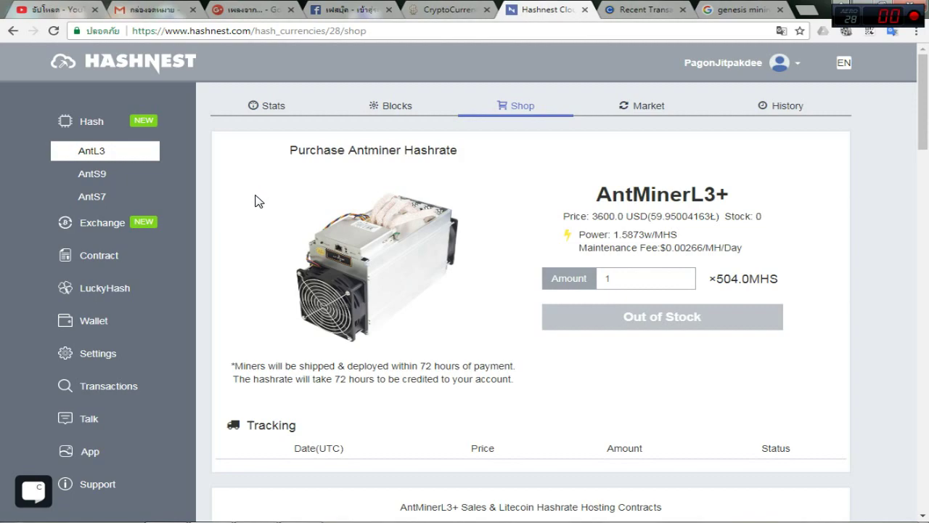
pyautogui.click(94, 176)
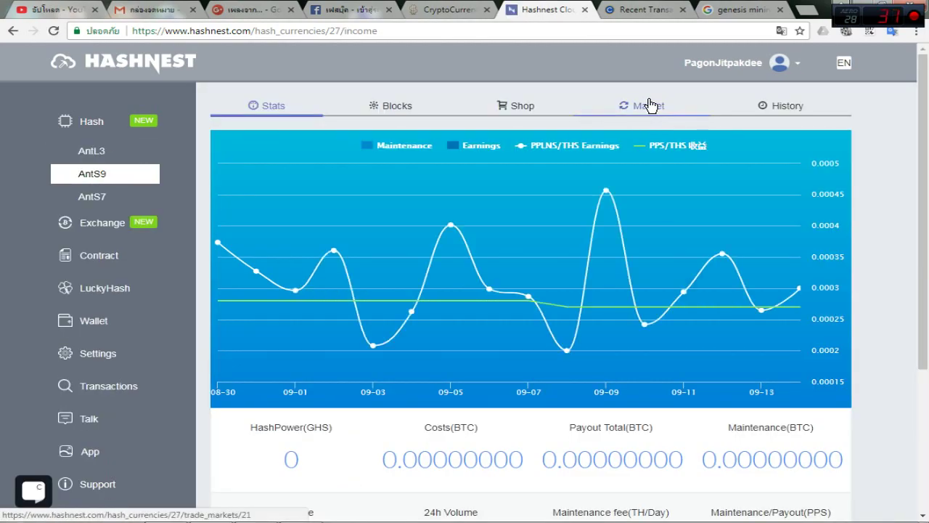
pyautogui.click(650, 105)
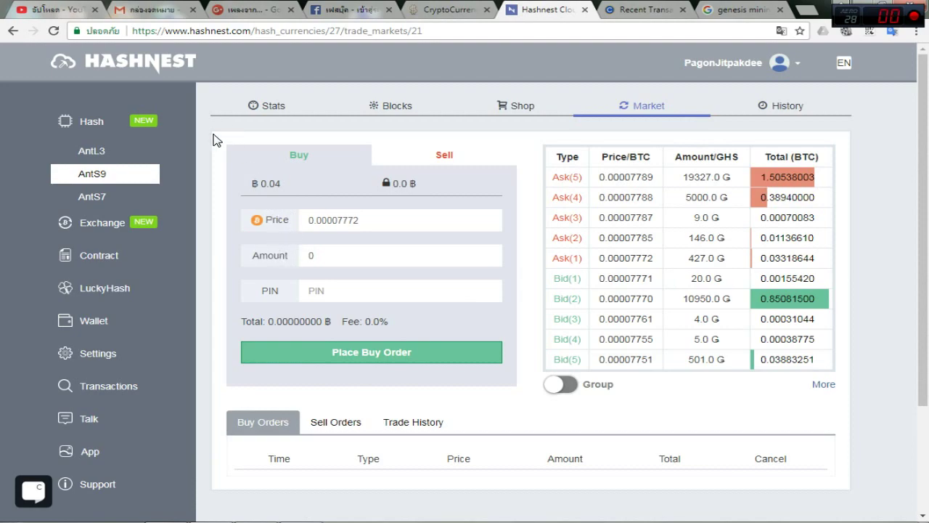
pyautogui.moveTo(173, 179)
pyautogui.mouseDown()
pyautogui.moveTo(97, 181)
pyautogui.moveTo(24, 167)
pyautogui.mouseUp()
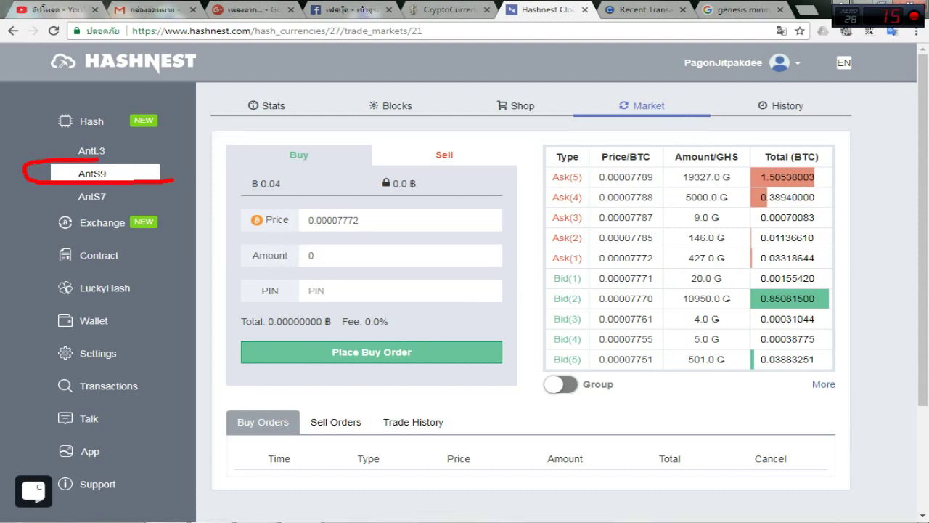
pyautogui.moveTo(98, 159); pyautogui.dragTo(181, 156)
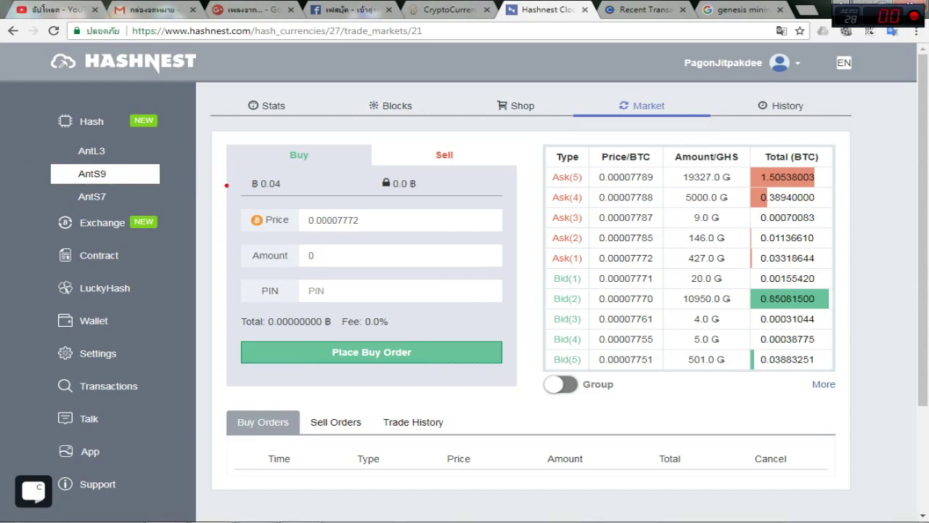
pyautogui.moveTo(226, 186)
pyautogui.mouseDown()
pyautogui.moveTo(94, 182)
pyautogui.moveTo(77, 160)
pyautogui.moveTo(251, 173)
pyautogui.mouseUp()
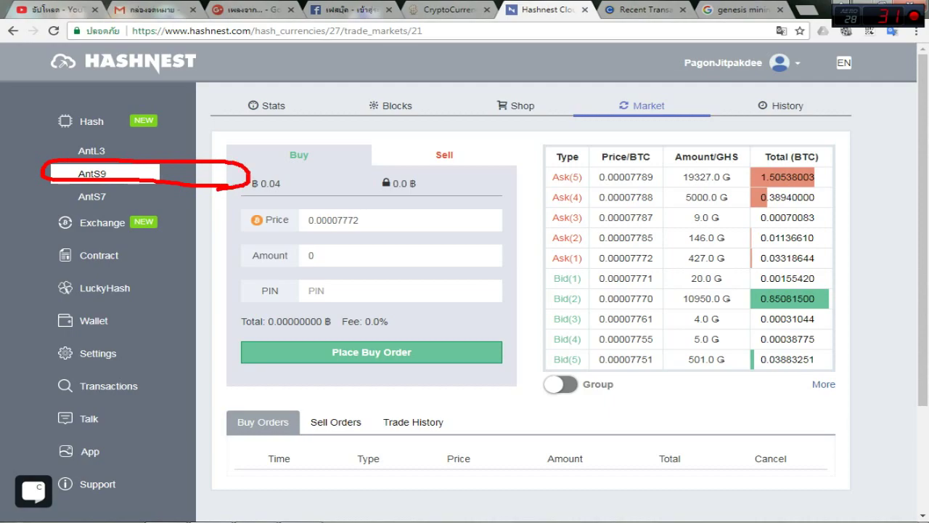